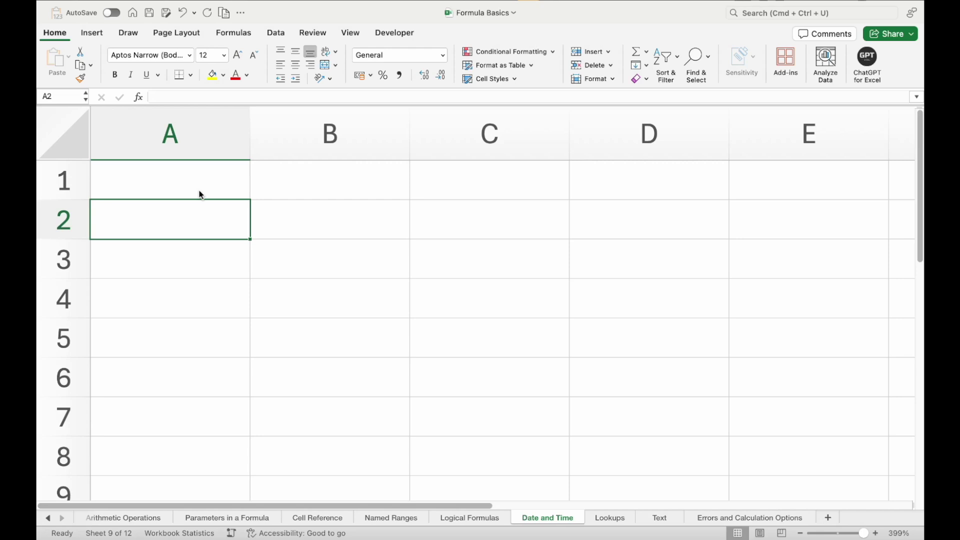
Enter the header "Date" in cell A2 and "Number at the backend" in cell B2.
type("Date")
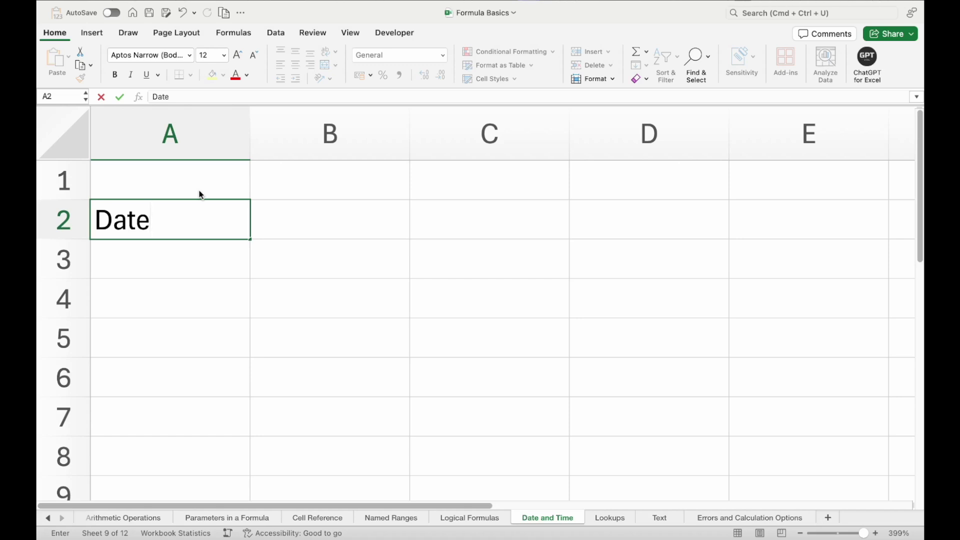
key("Return")
left_click(268, 214)
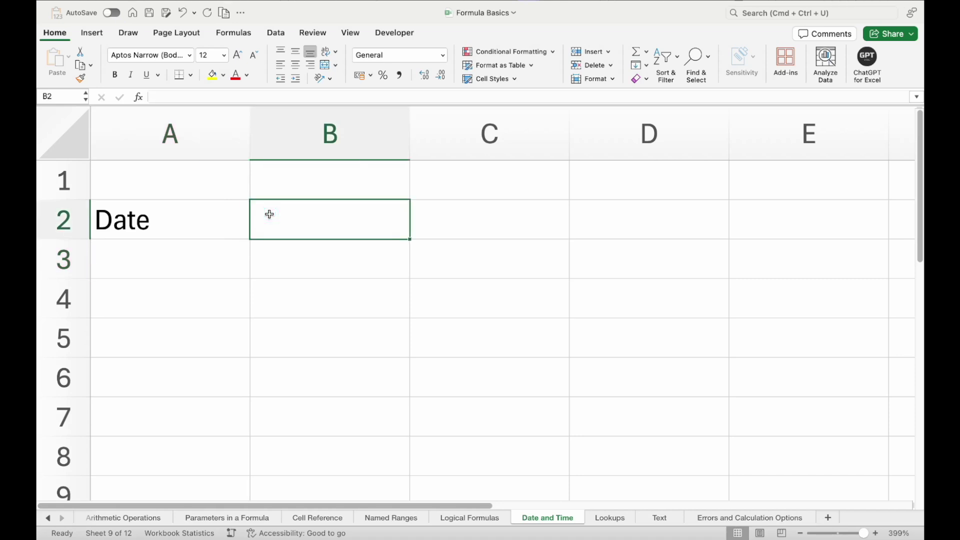
type("N")
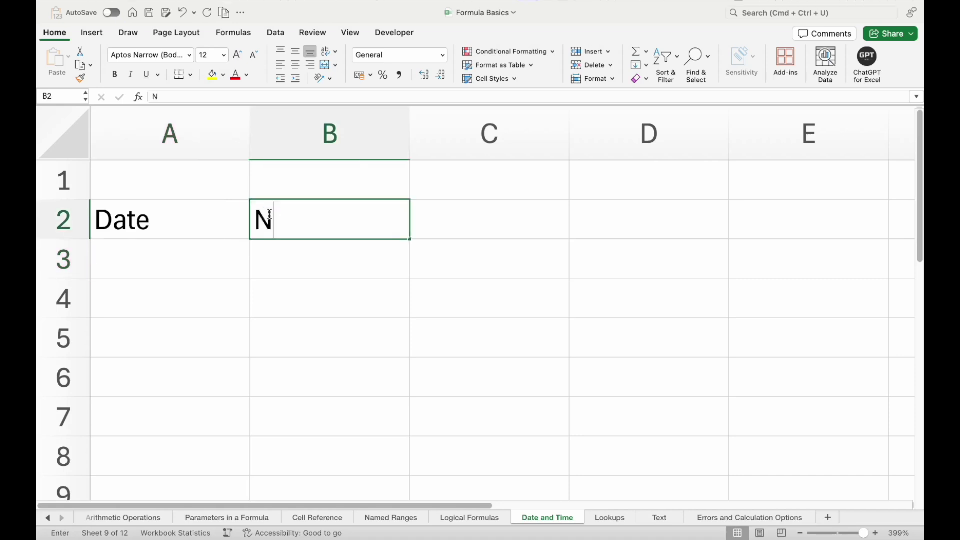
type("umber ")
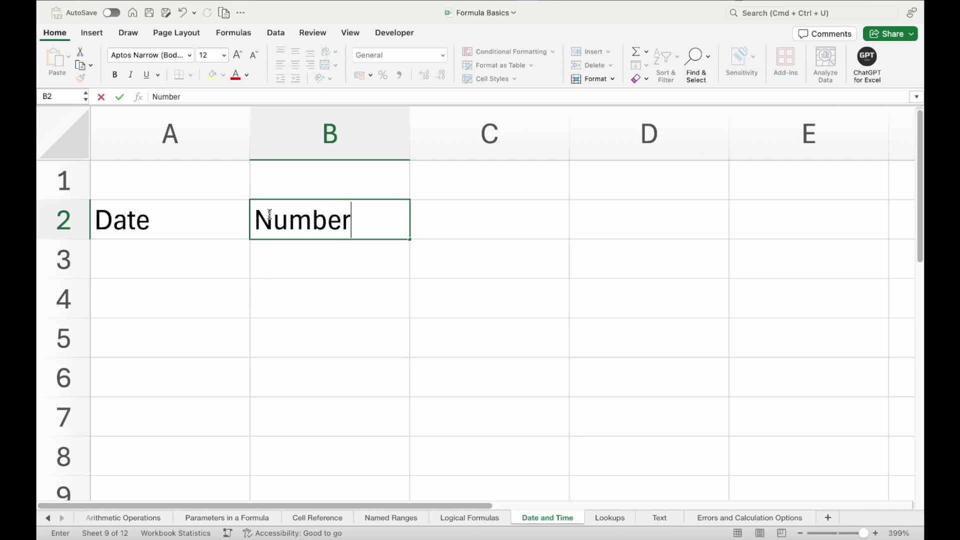
type("at the backend")
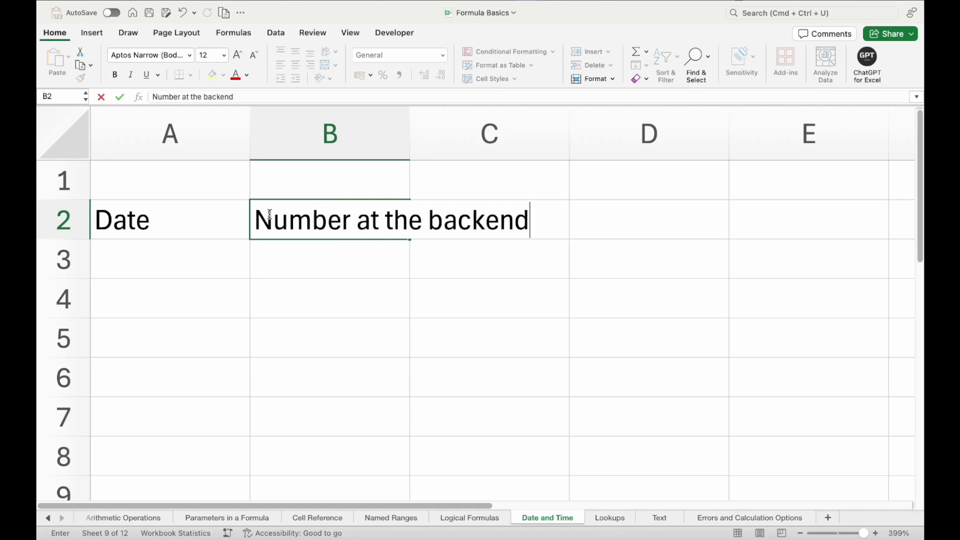
key("Return")
Enter the date 24/01/2025 in cell B4.
left_click(341, 302)
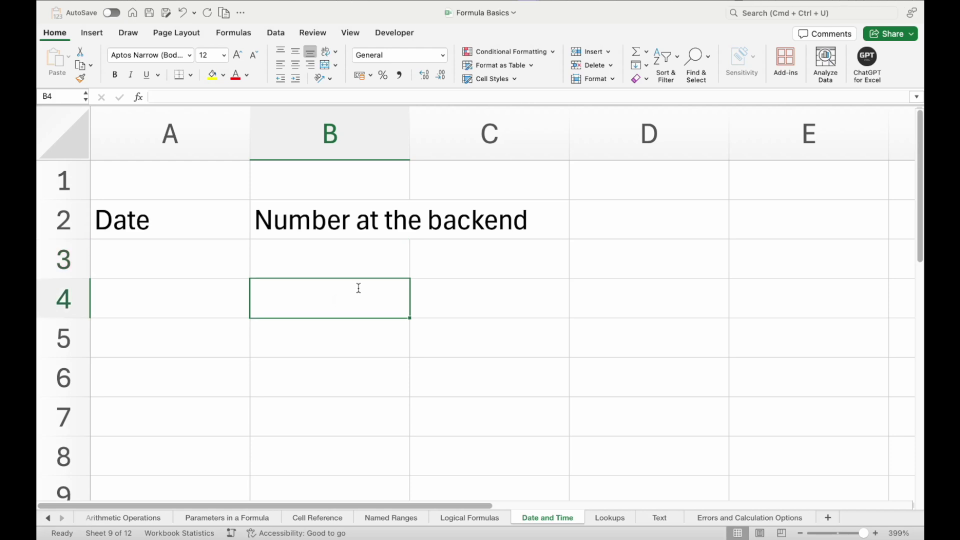
type("24/01/2025")
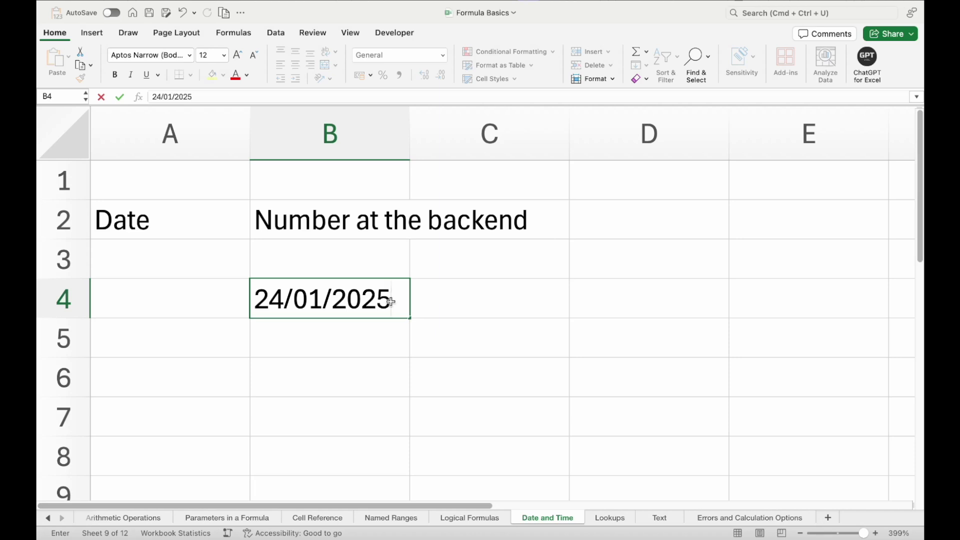
key("Return")
Format the date in cell B4 with the long date type "Wednesday, March 14, 2012".
left_click(375, 299)
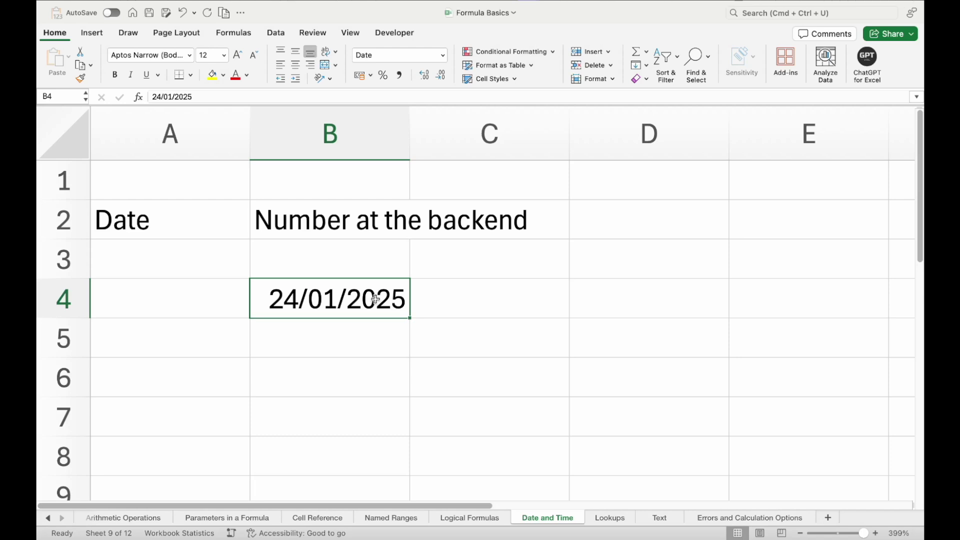
key("super+1")
left_click(469, 203)
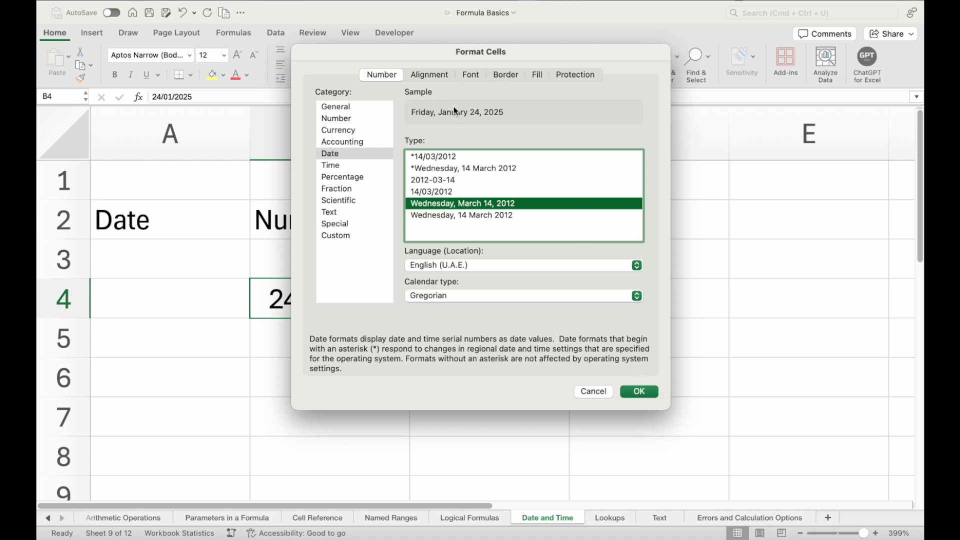
left_click(639, 391)
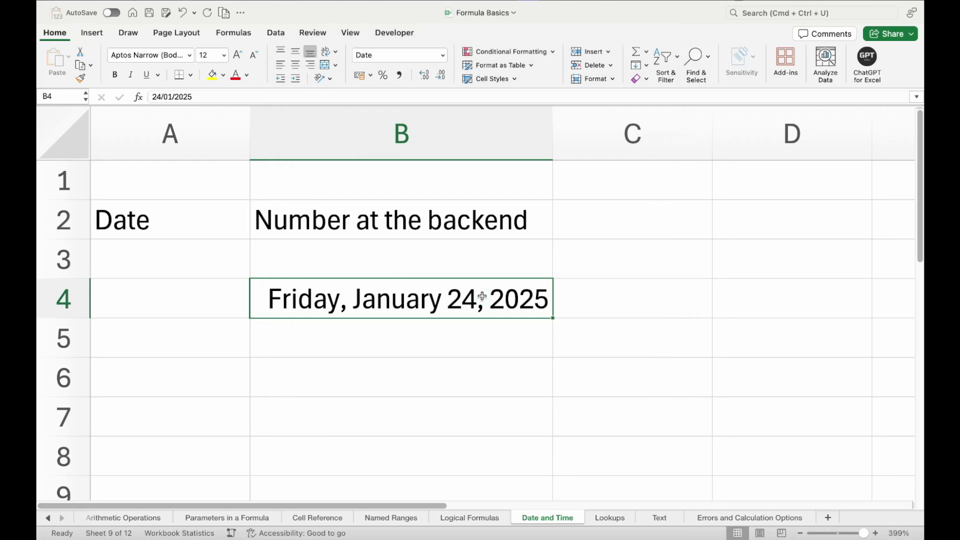
Change the number format of cell B4 to General to show the date's serial number.
key("super+1")
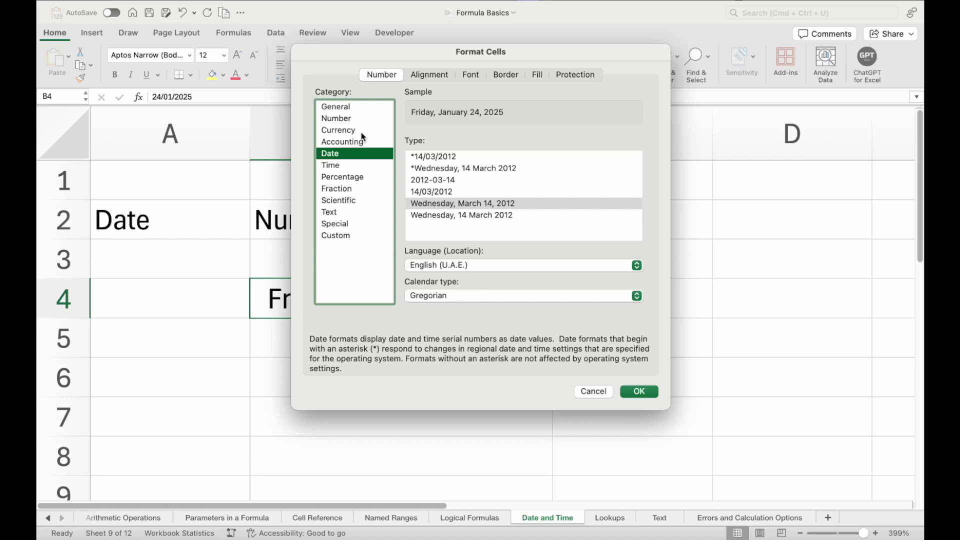
left_click(354, 107)
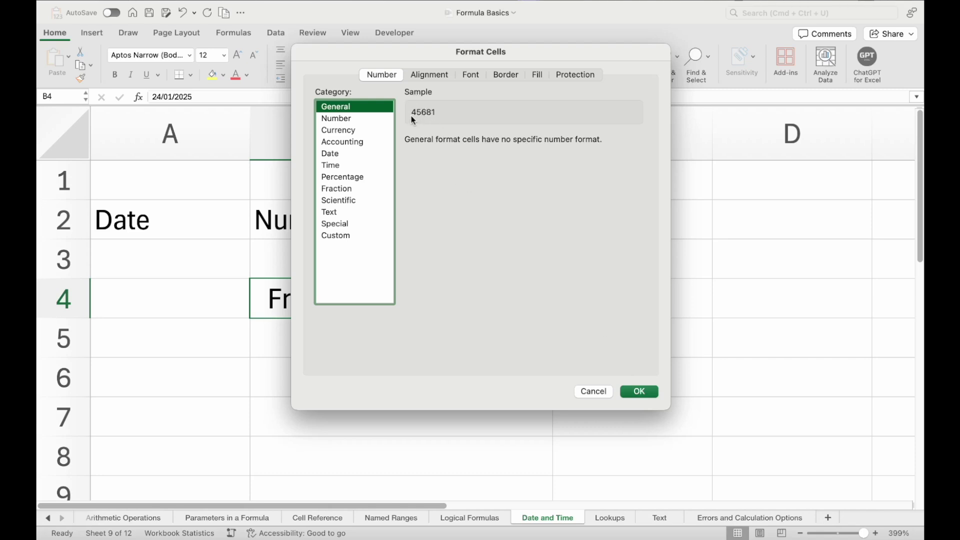
left_click(634, 390)
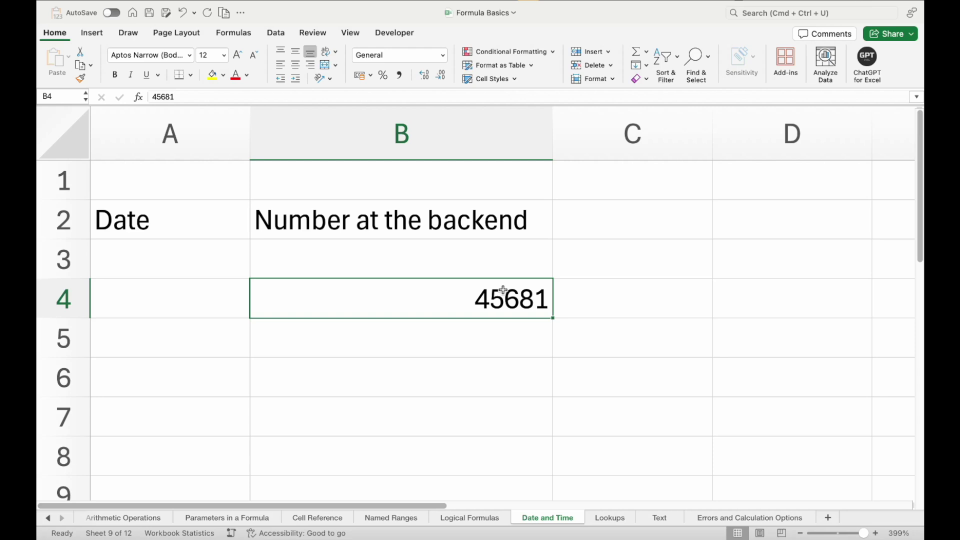
Enter 1 in cell B6 and apply the Date format with the *14/03/2012 type.
left_click(428, 368)
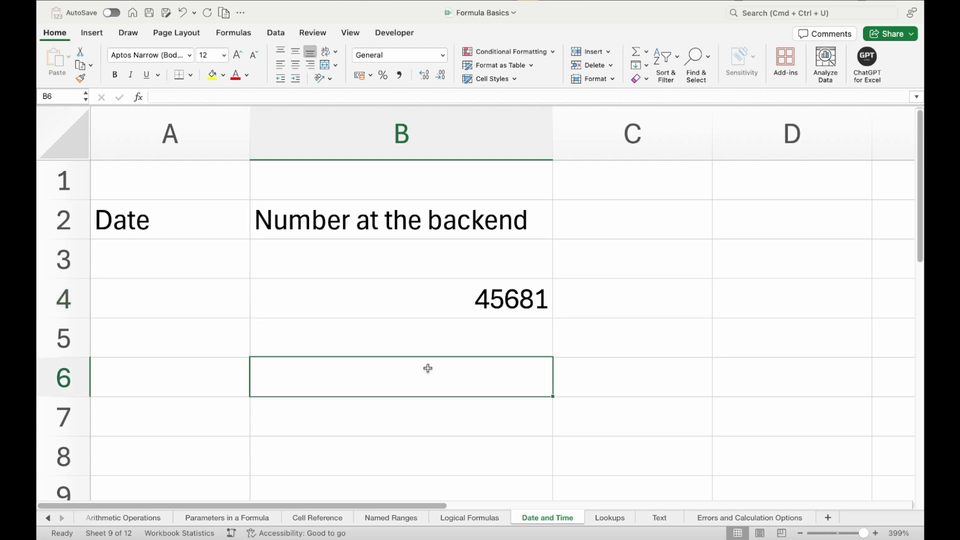
type("1")
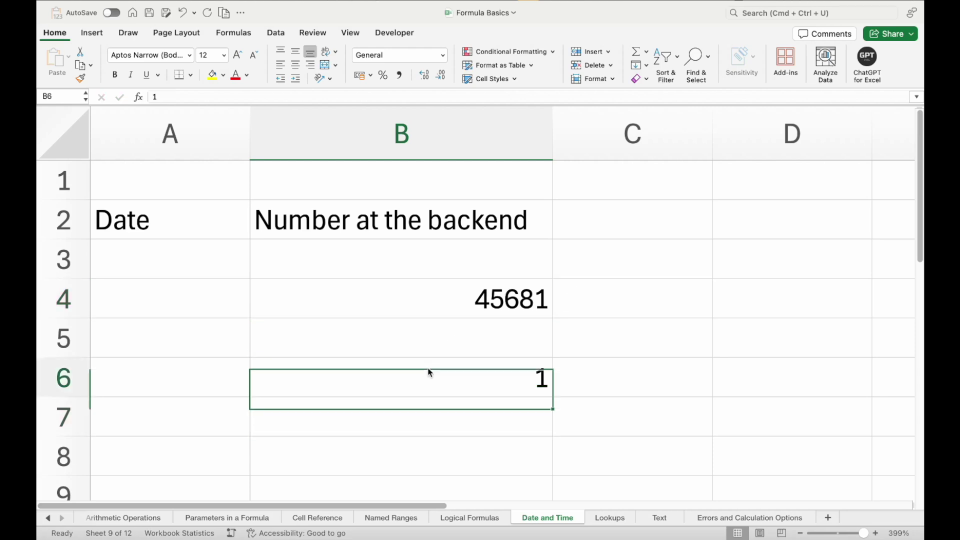
key("super+1")
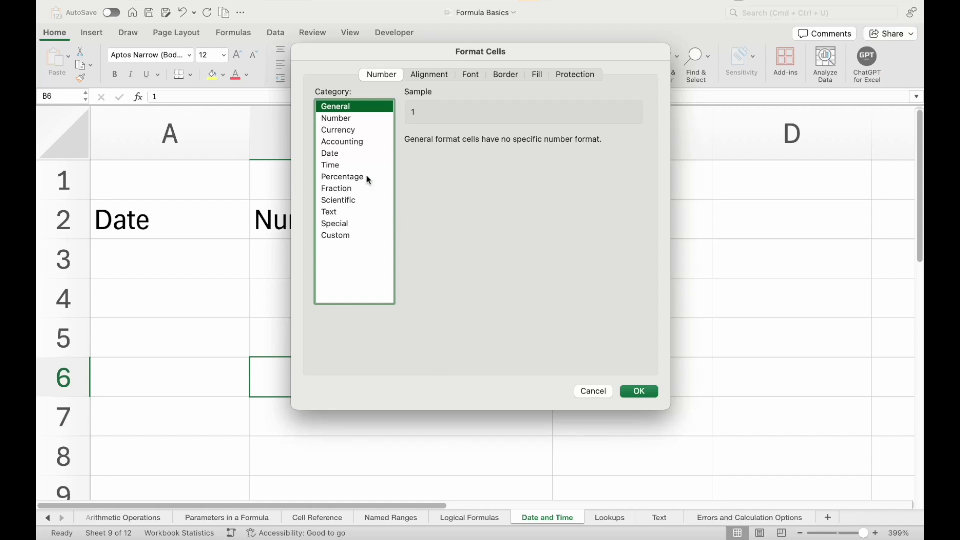
left_click(355, 155)
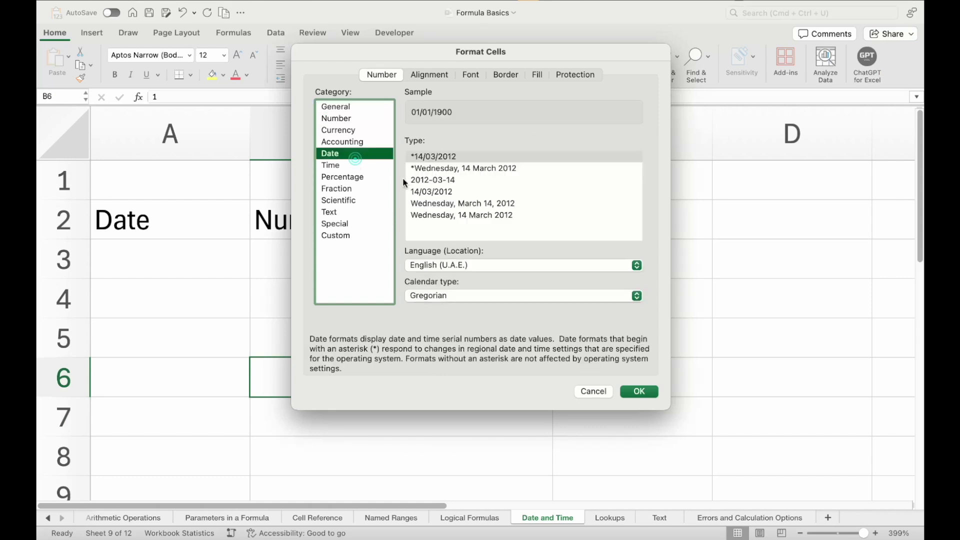
left_click(633, 393)
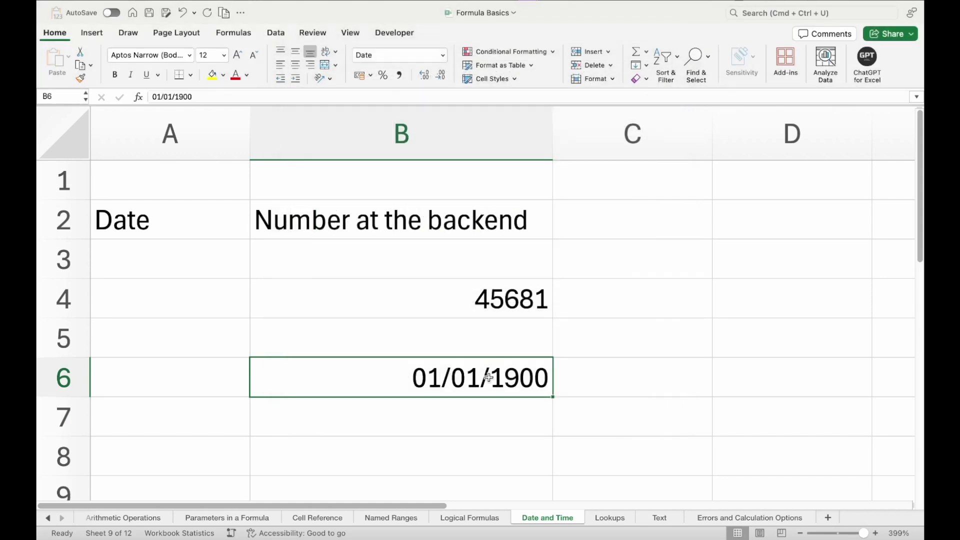
Enter 0 in cell B7 and -1 in cell B8.
left_click(506, 422)
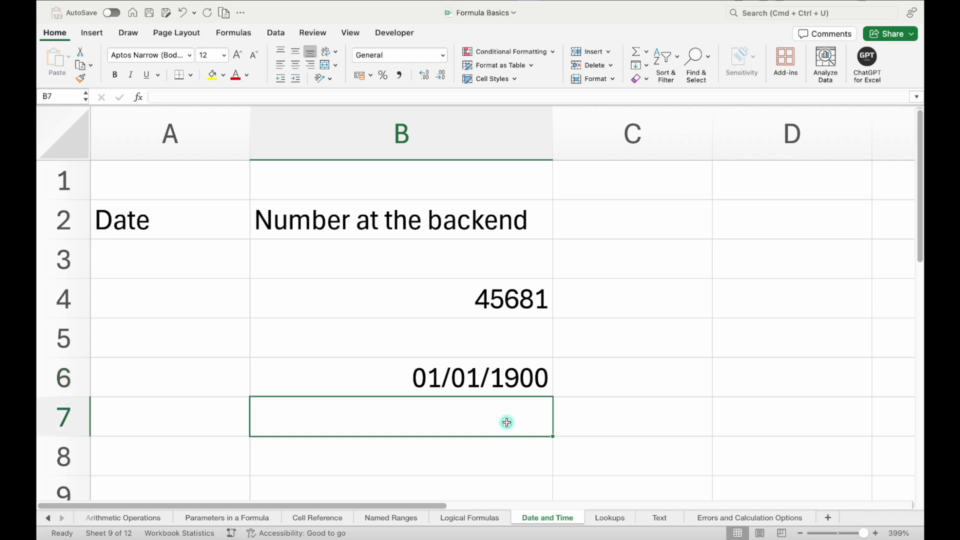
type("0")
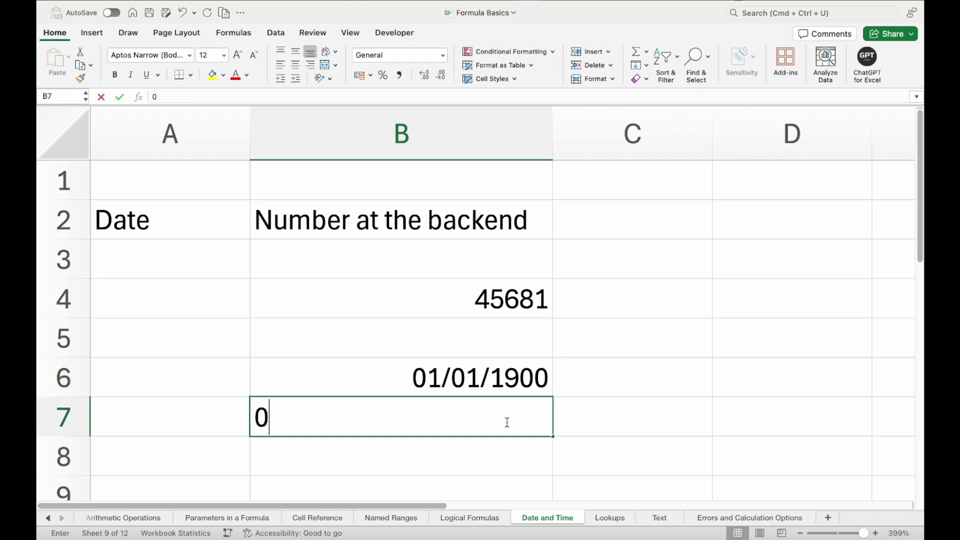
key("Return")
type("-1")
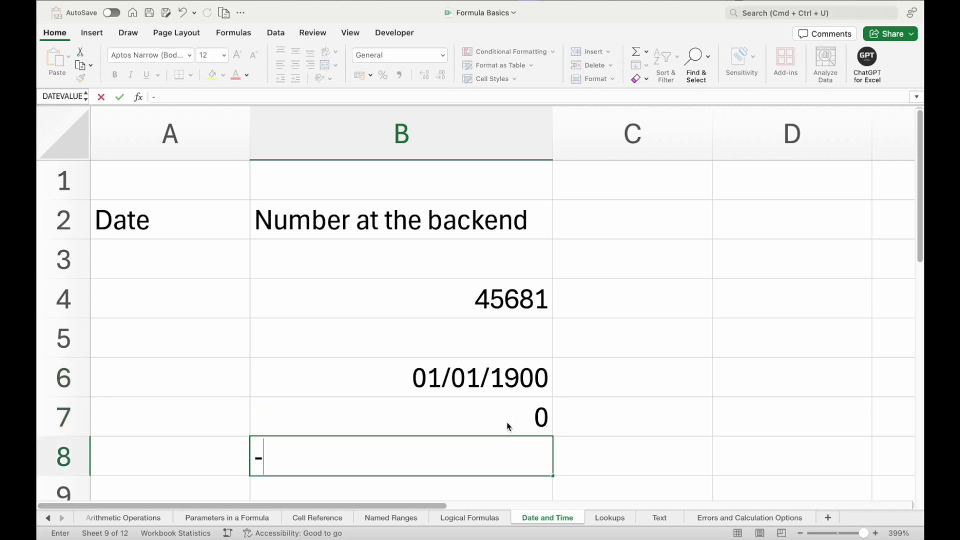
key("Return")
Apply the Date format with the *14/03/2012 type to the 0 in cell B7.
left_click(515, 380)
left_click(515, 380)
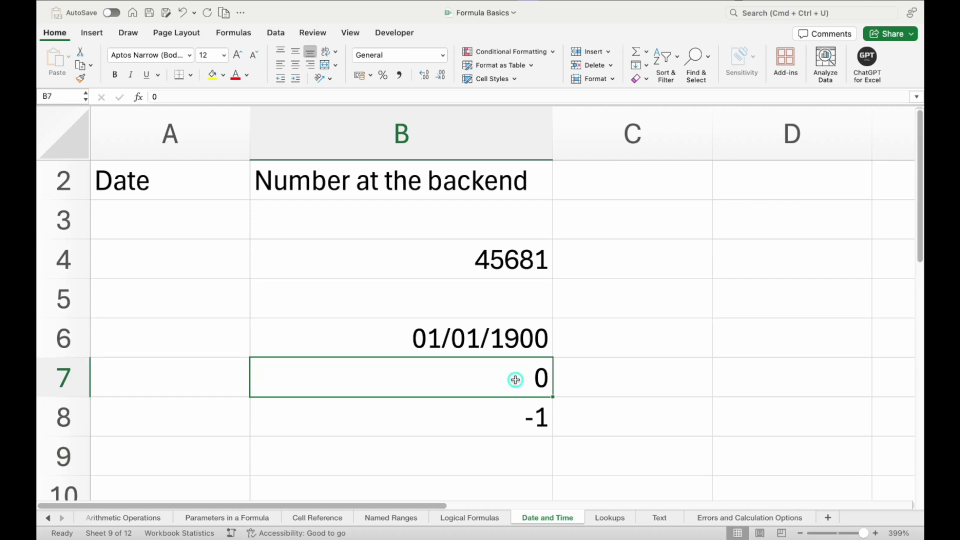
key("super+1")
left_click(343, 152)
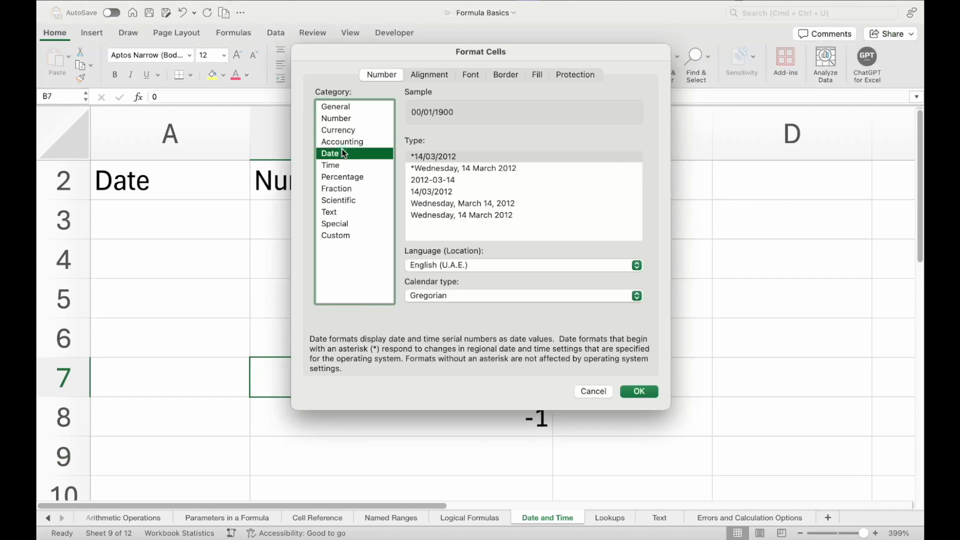
left_click(638, 392)
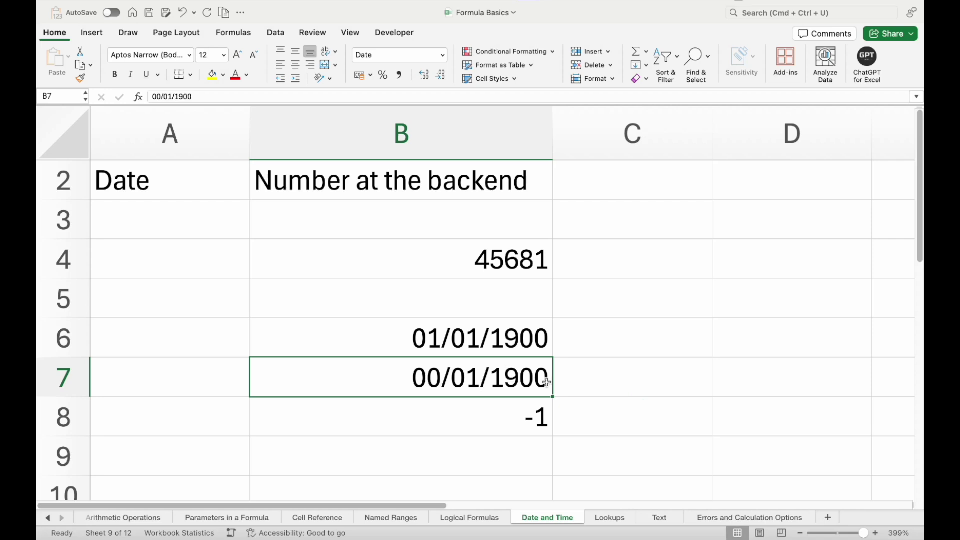
Apply the Date format with the *14/03/2012 type to the -1 in cell B8.
left_click(424, 376)
left_click(475, 413)
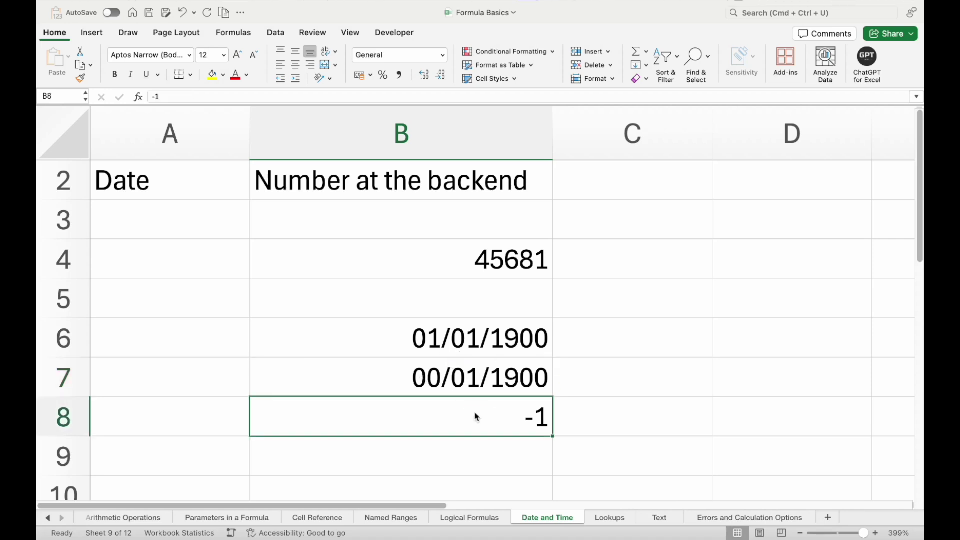
key("super+1")
left_click(342, 154)
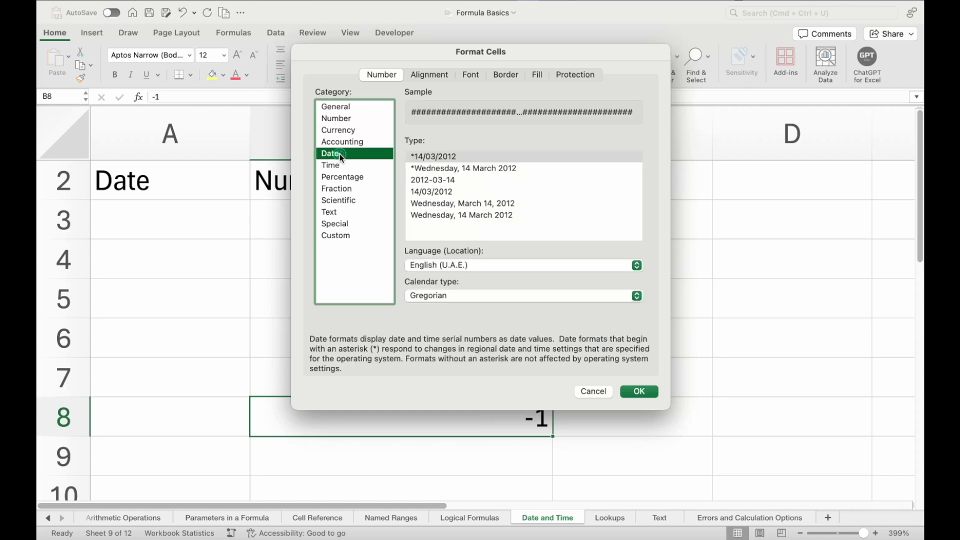
left_click(639, 392)
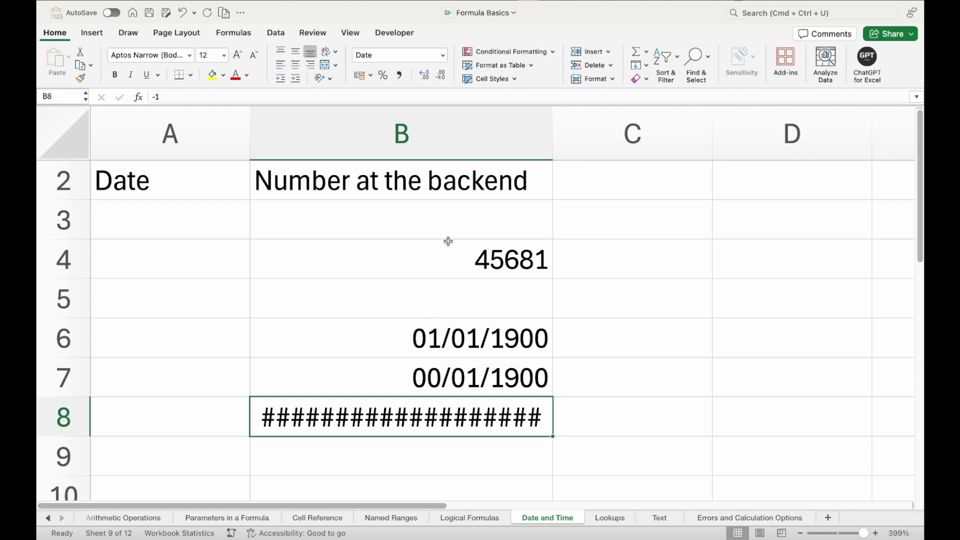
Clear the contents of cells B3 to B8 and enter the date 24/01/2025 in cell B3.
left_click_drag(449, 229, 454, 412)
key("Delete")
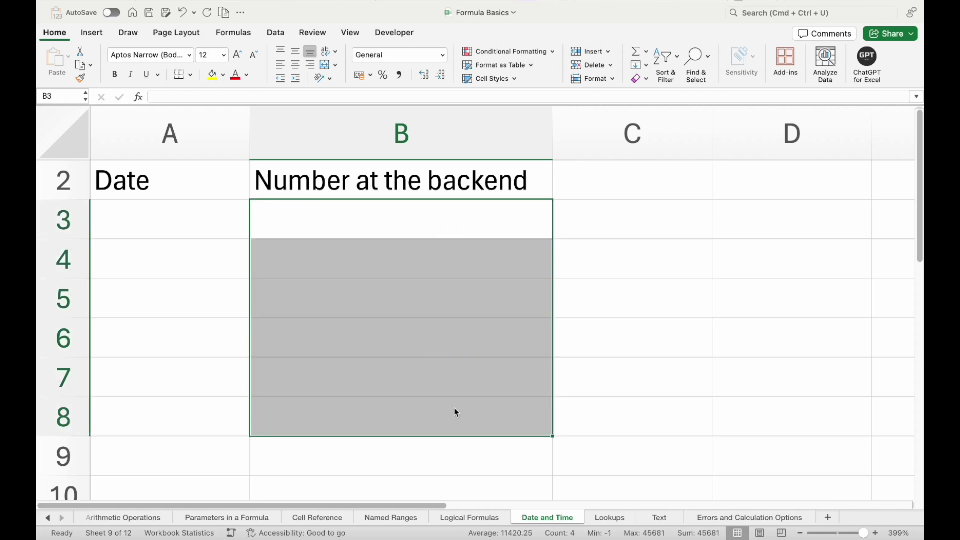
scroll(454, 411, "up", 1)
left_click(419, 264)
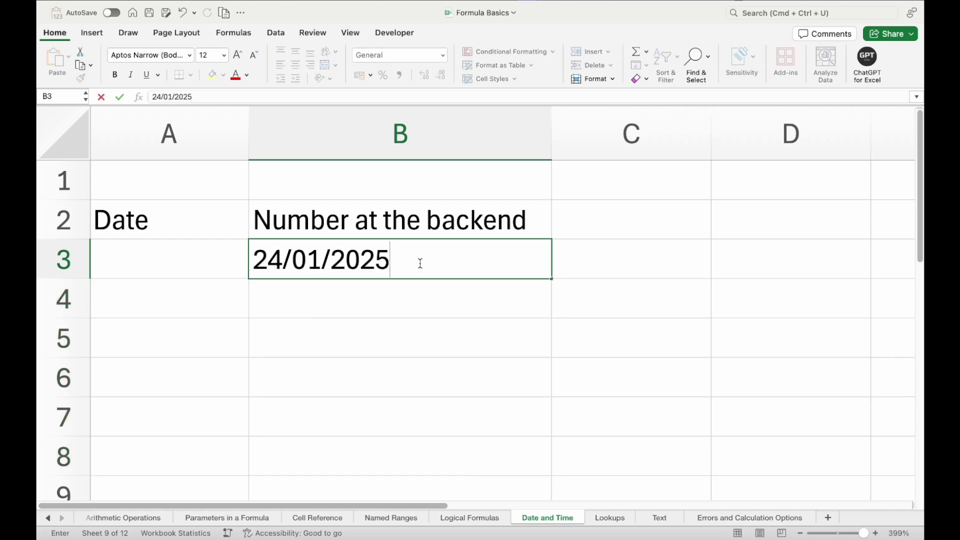
key("Return")
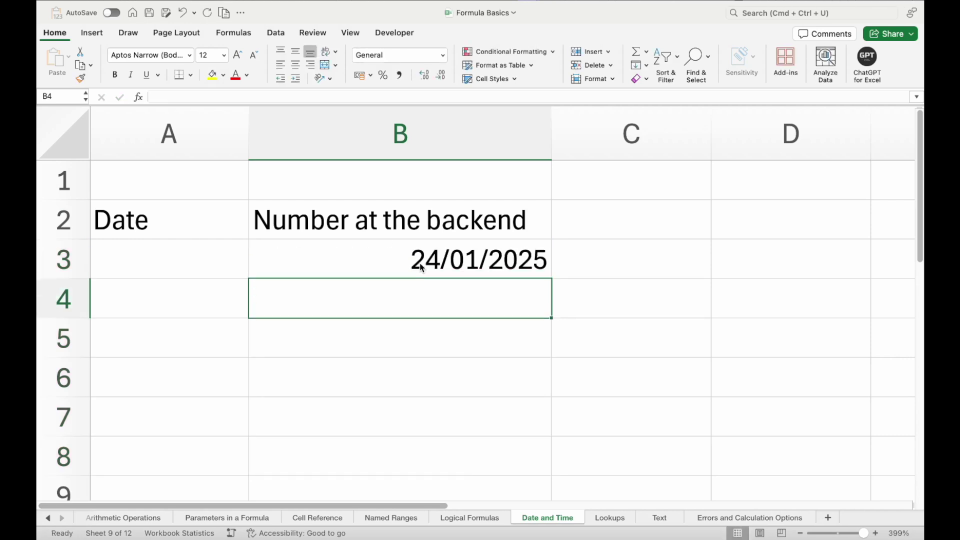
Enter the formula =B3+1 in cell B4 to add one day to the date in B3.
left_click(443, 261)
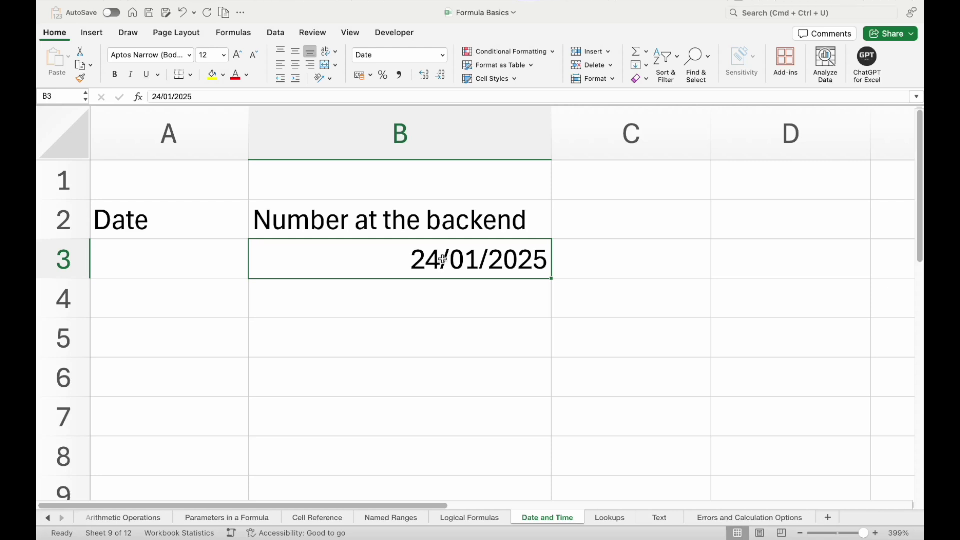
left_click(442, 288)
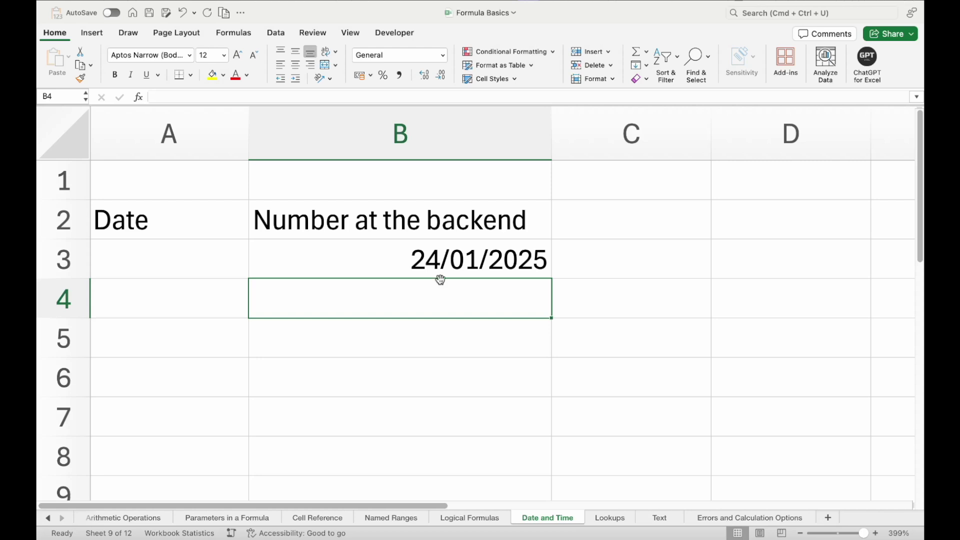
type("=")
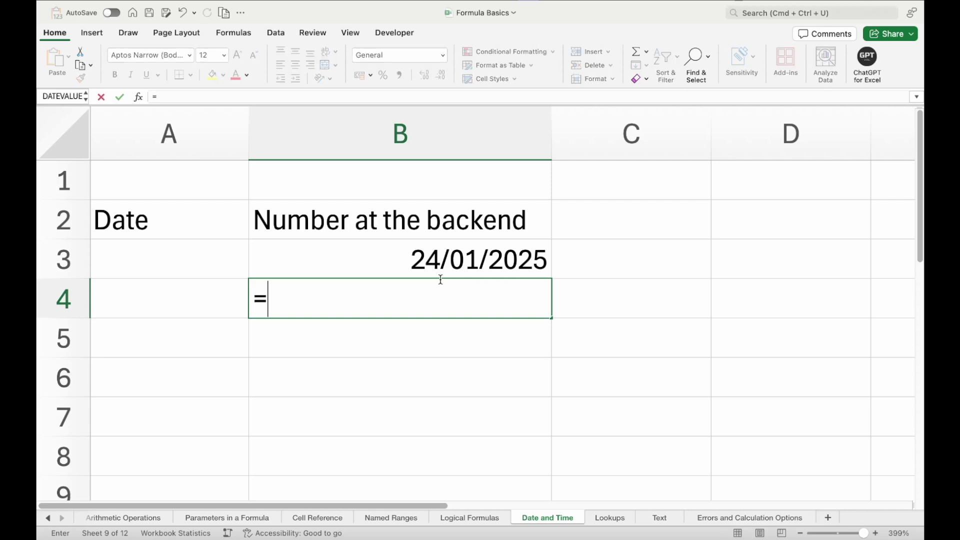
left_click(436, 265)
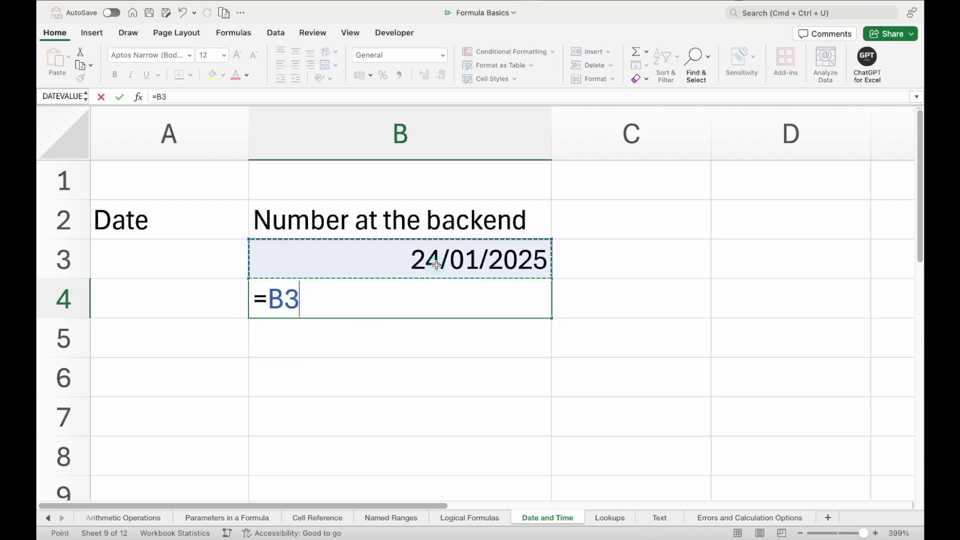
type("+1")
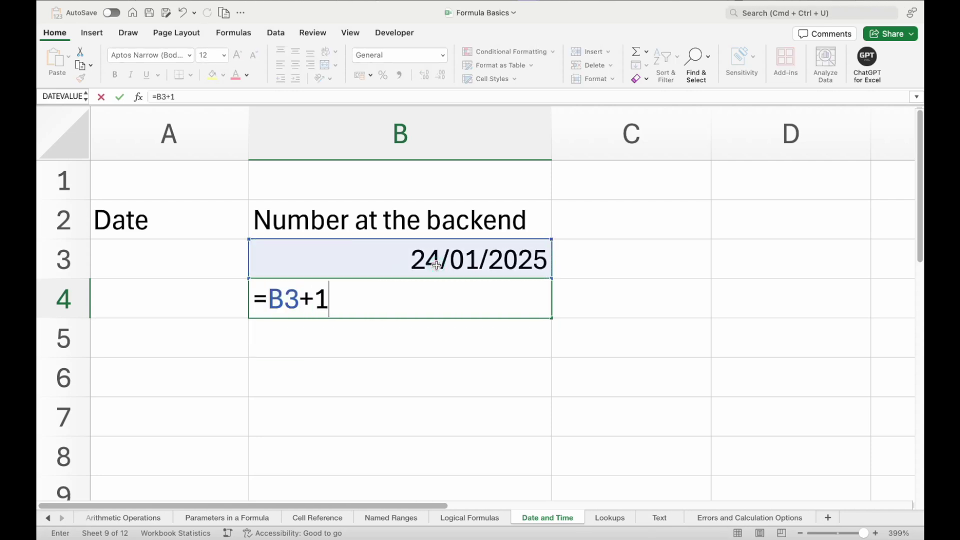
double_click(328, 297)
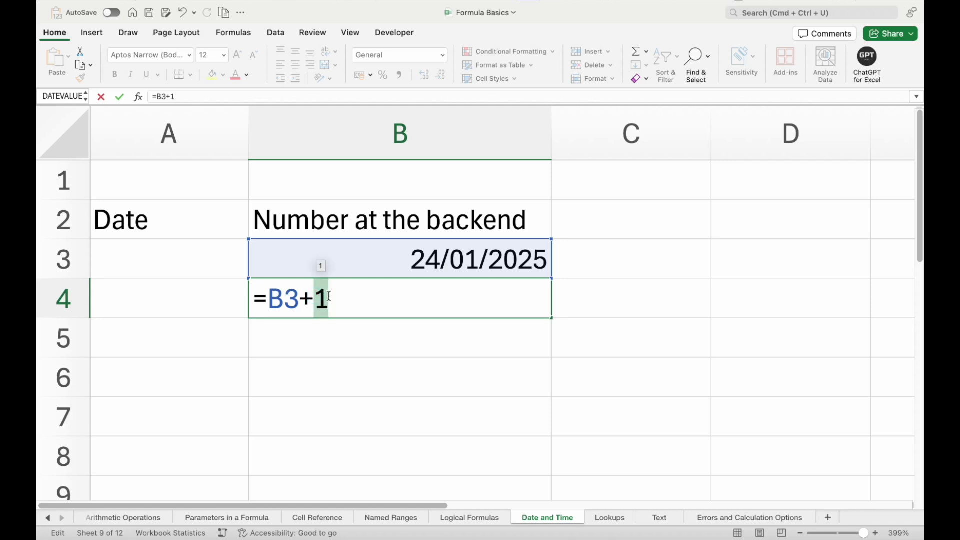
key("Return")
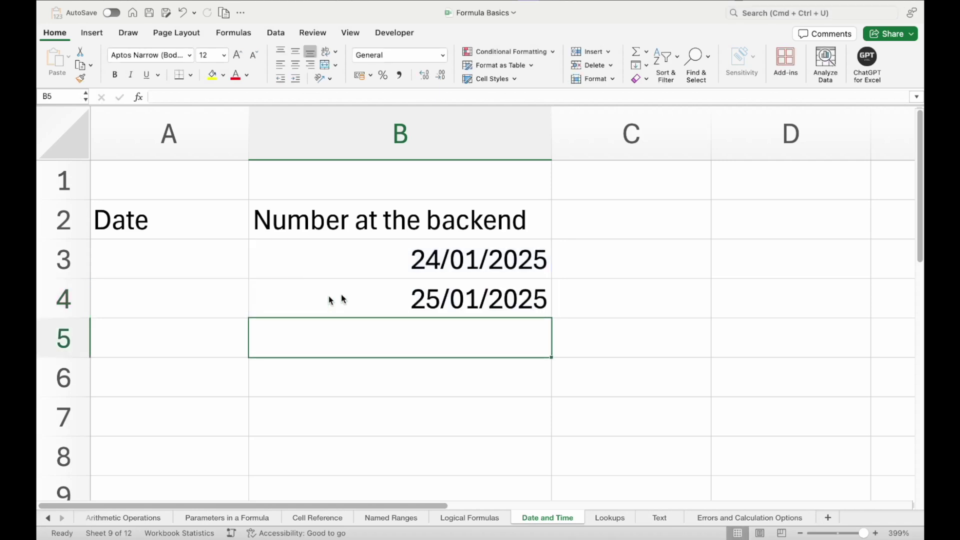
Enter the formula =B4+1 in cell B5 to add one day to the date in B4.
left_click(382, 297)
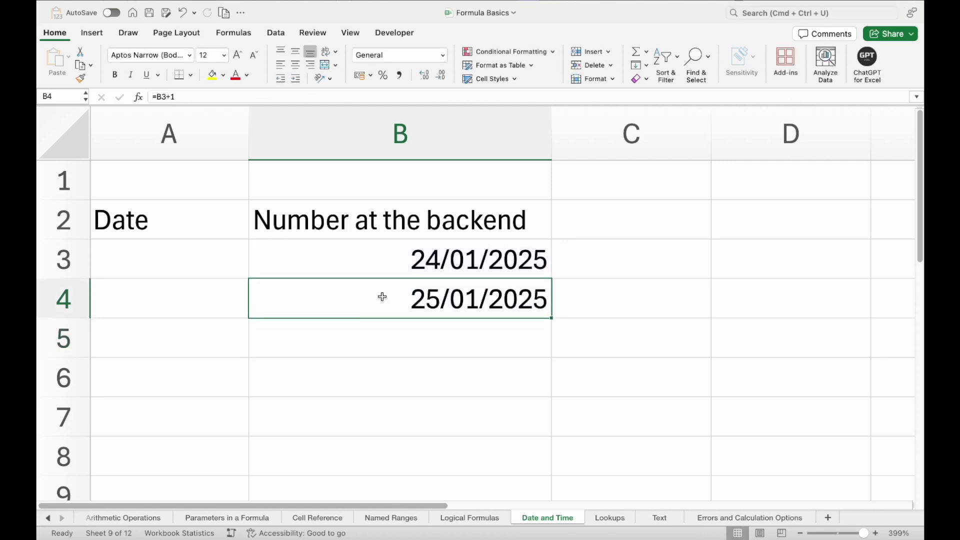
left_click(426, 346)
type("=")
key("Up")
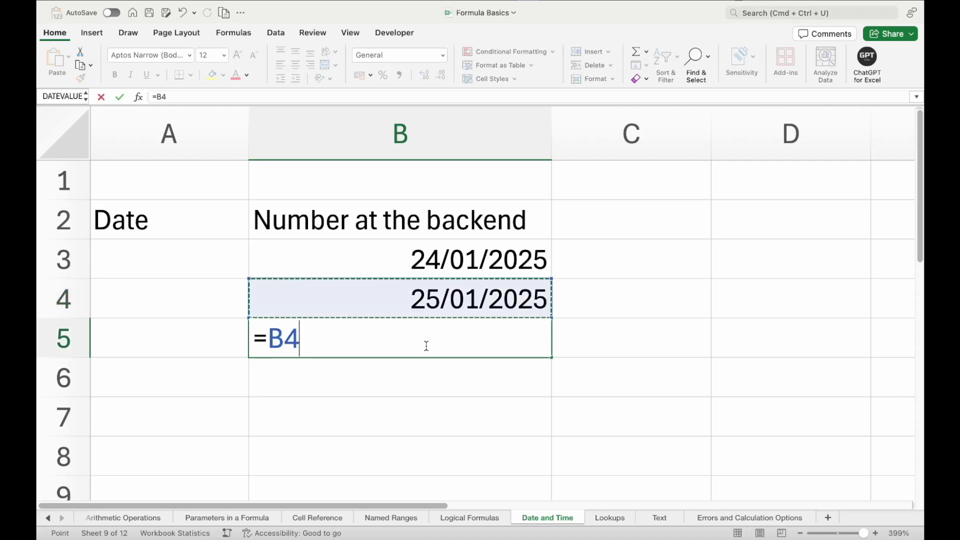
type("+1")
key("Return")
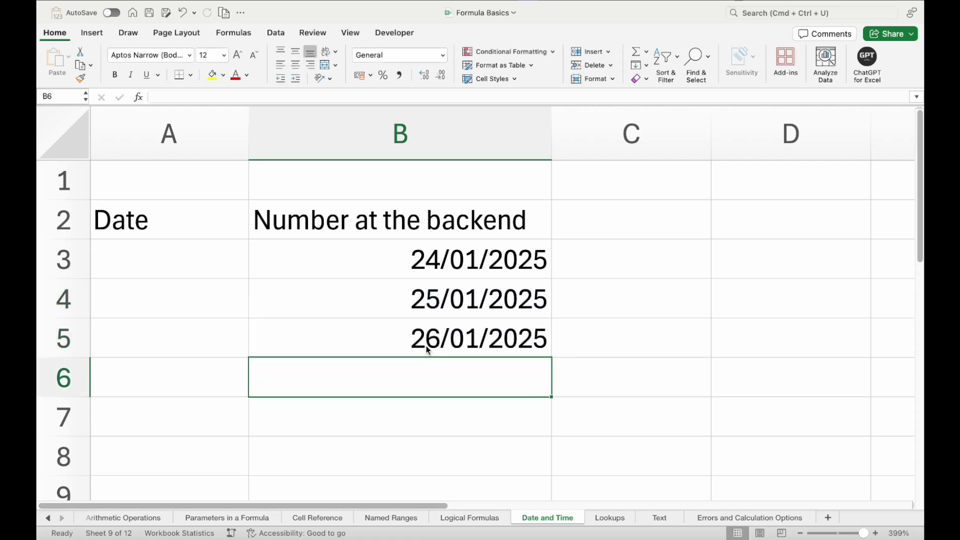
Insert the current date, 24/01/2025, as a fixed value in cell C3.
left_click(448, 261)
left_click_drag(442, 290, 436, 325)
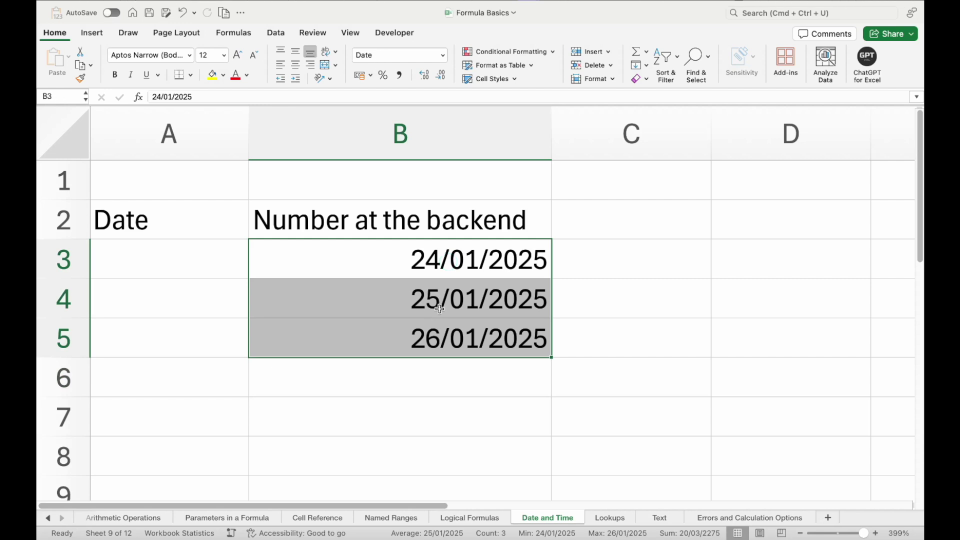
left_click(442, 302)
left_click(580, 264)
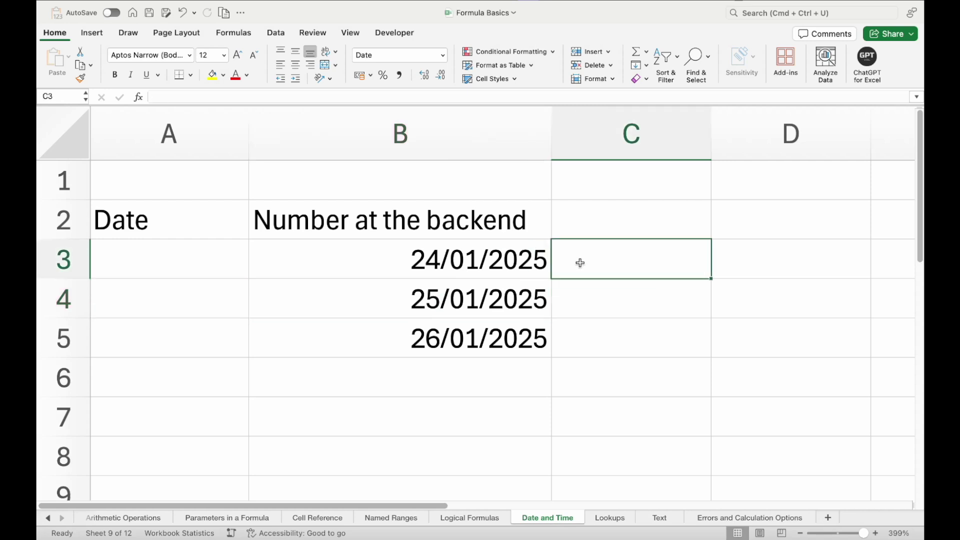
key("ctrl+;")
key("Return")
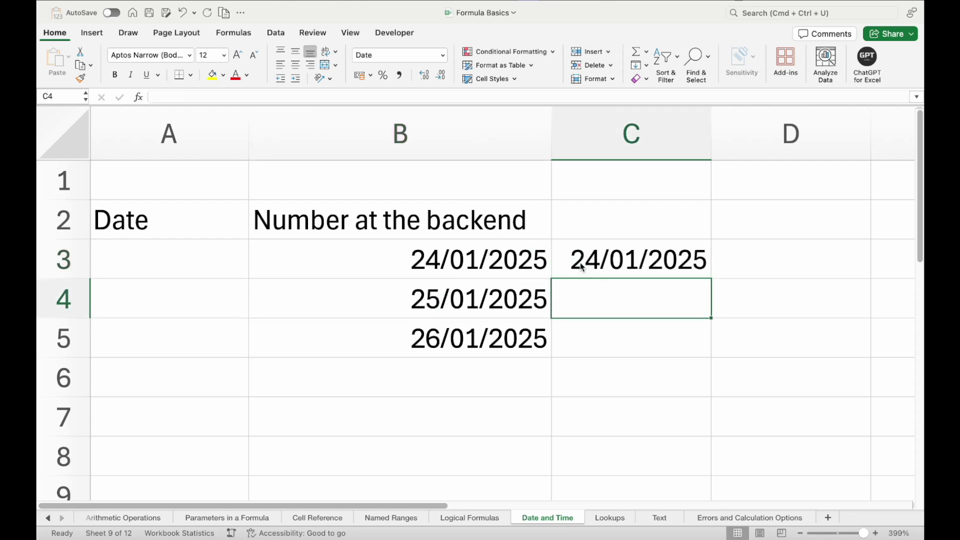
Enter the formula =C3-1 in cell C4 and fill it down into cell C5.
type("=")
left_click(581, 267)
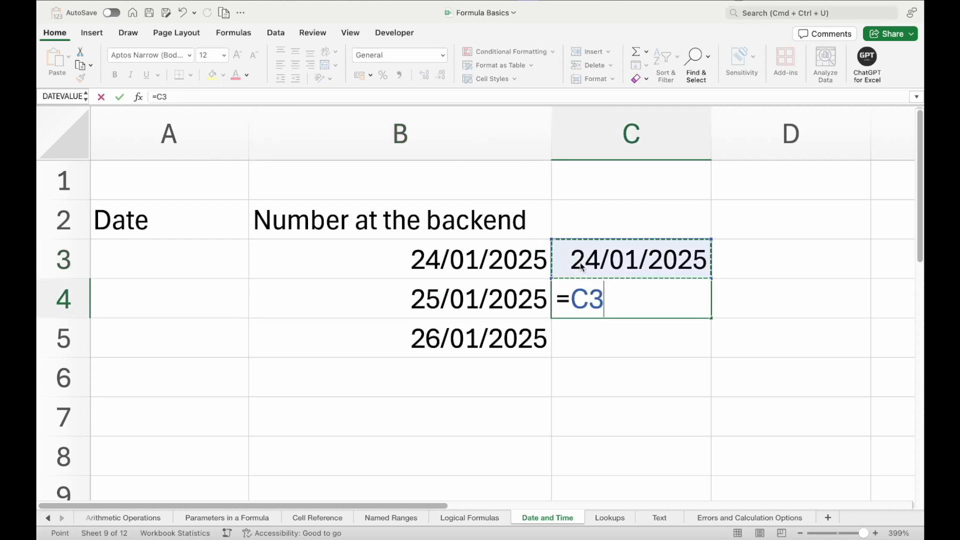
type("-1")
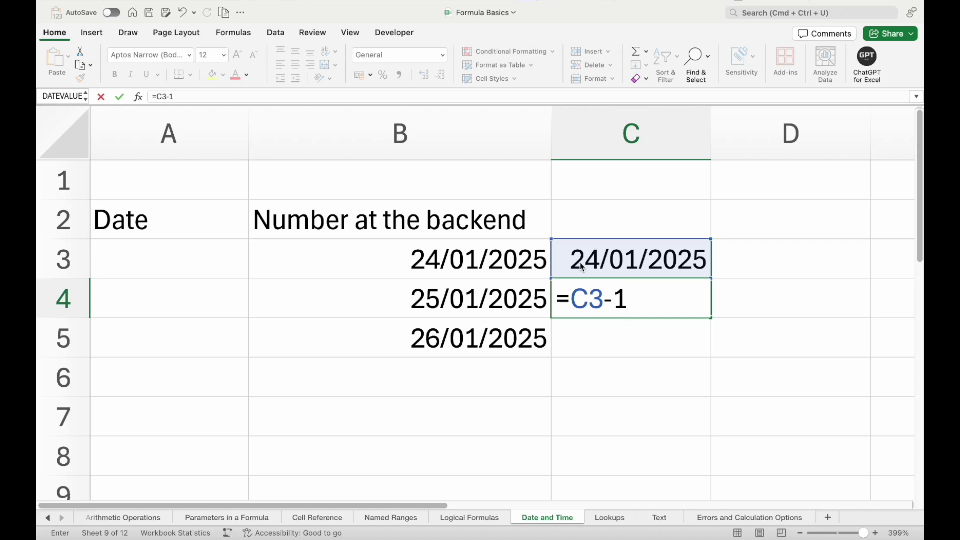
key("Return")
left_click(602, 258)
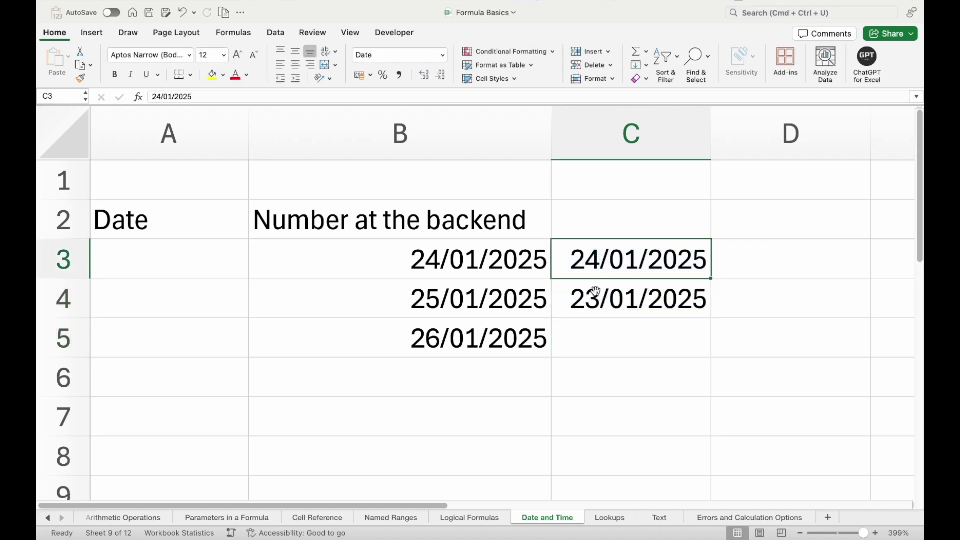
left_click(598, 340)
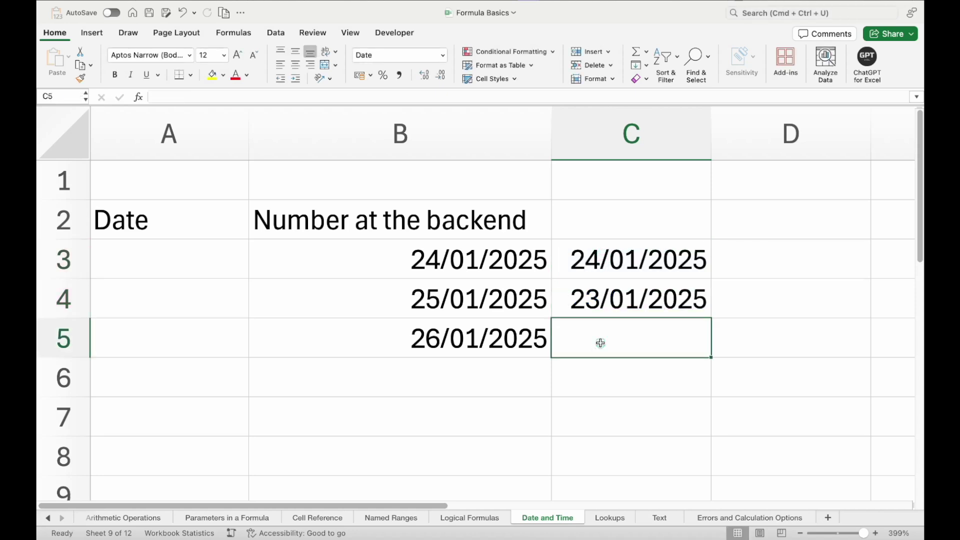
key("ctrl+d")
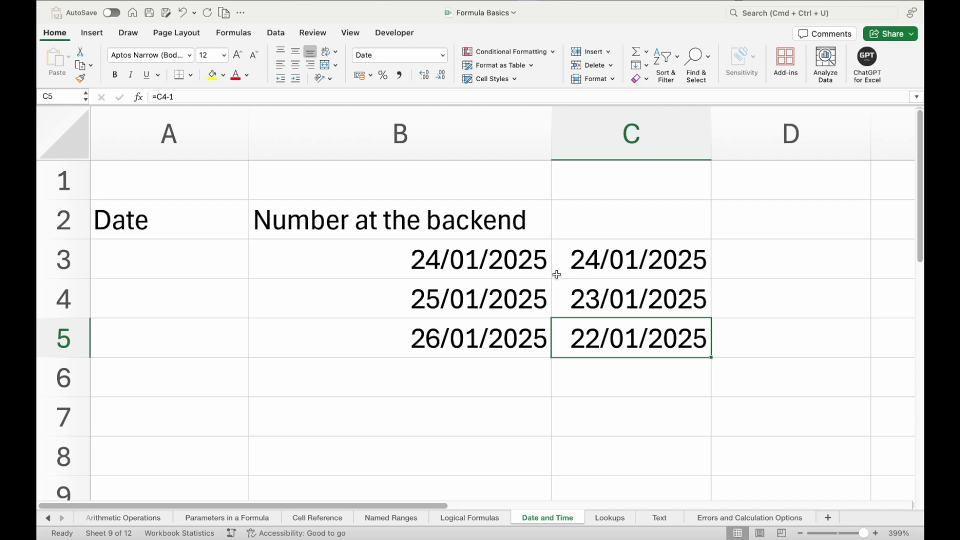
left_click(490, 256)
key("shift+Down")
key("shift+Down")
key("shift+Right")
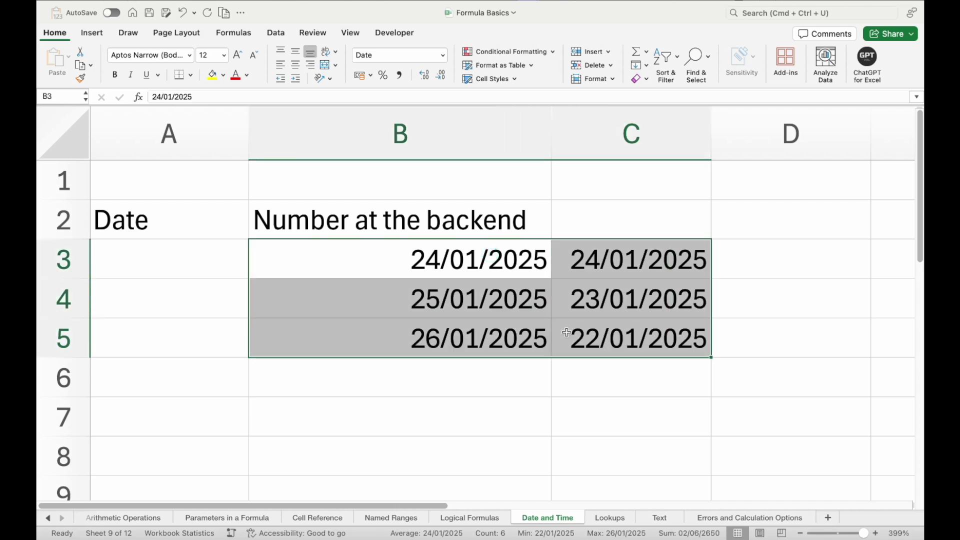
left_click(602, 221)
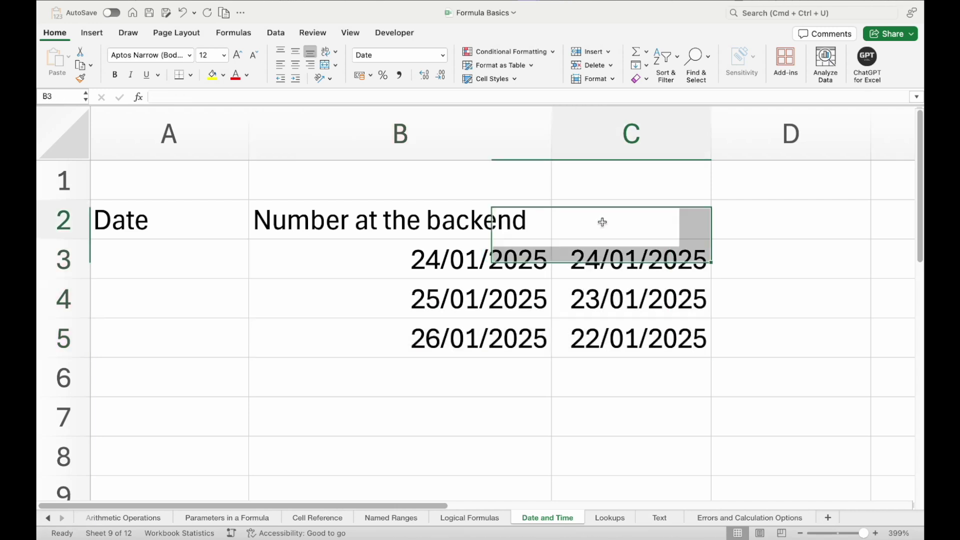
Enter the date 24/01/2025 in cell E3.
scroll(455, 341, "right", 3)
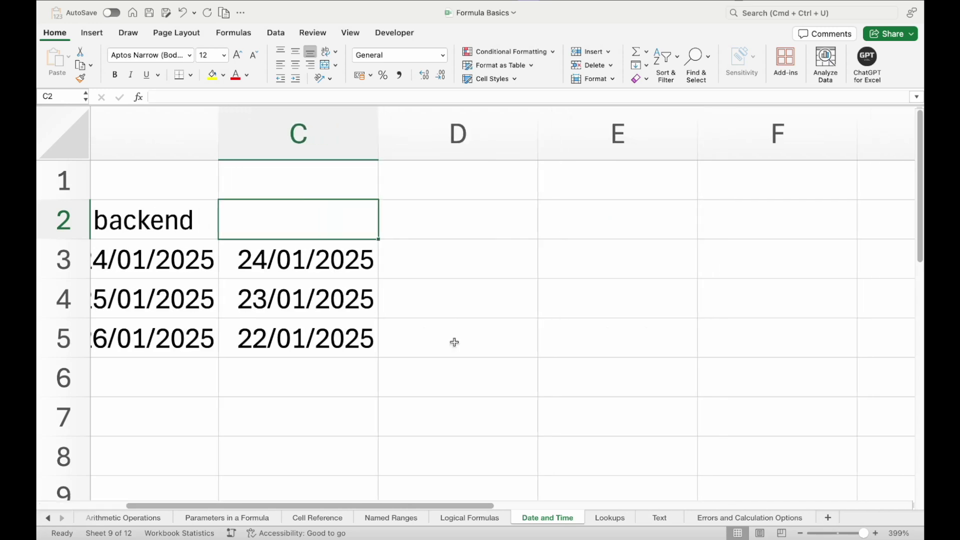
left_click(560, 254)
type("24/01/2025")
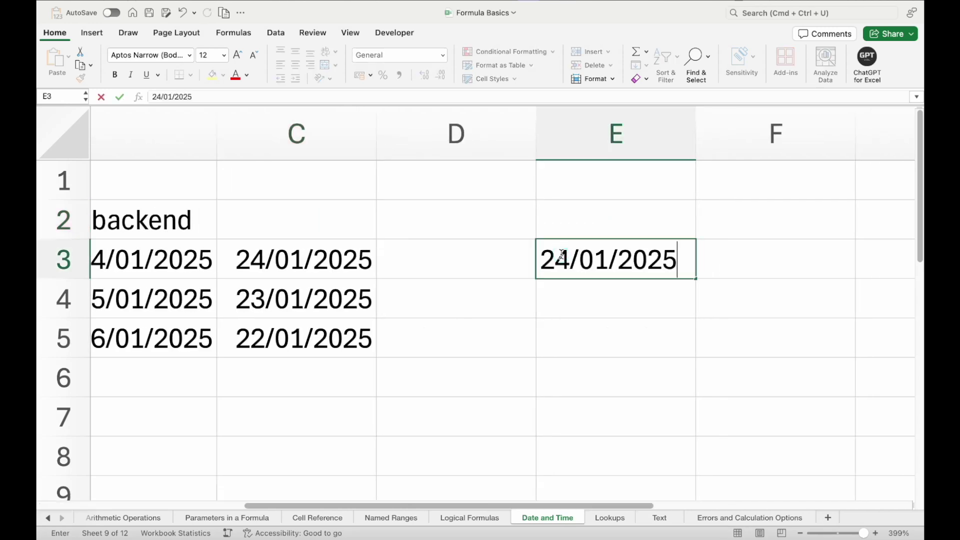
key("Return")
Enter the formula =E3+7 in cell E4 to get the date one week after E3.
type("=")
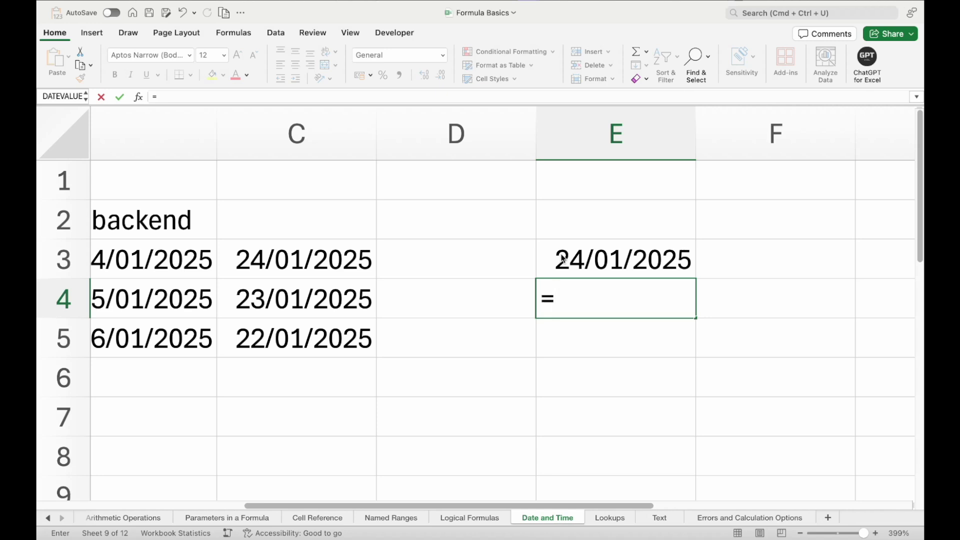
left_click(563, 259)
type("+7")
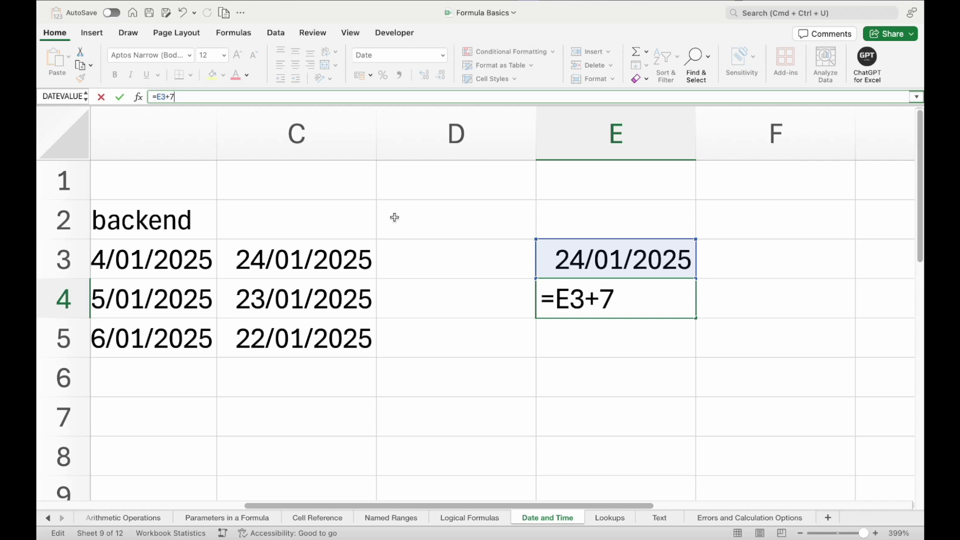
key("Return")
key("Up")
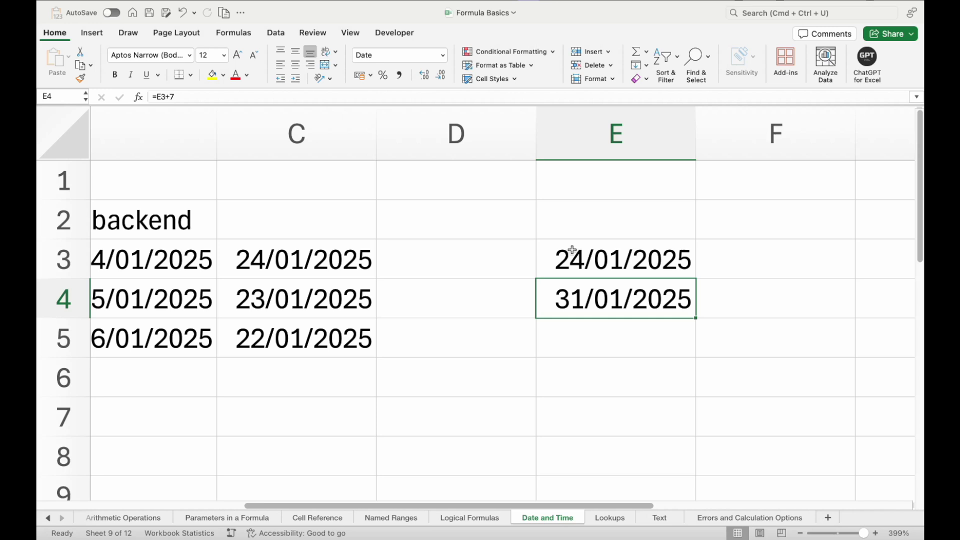
Enter "problem" in cell G2 and "I want to get next date and so on" in cell H2.
scroll(573, 250, "right", 10)
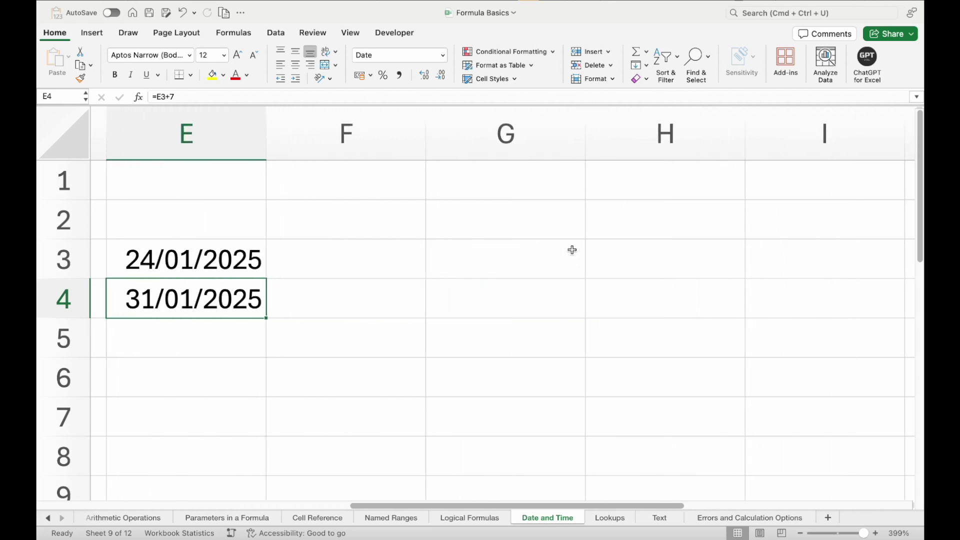
left_click(338, 227)
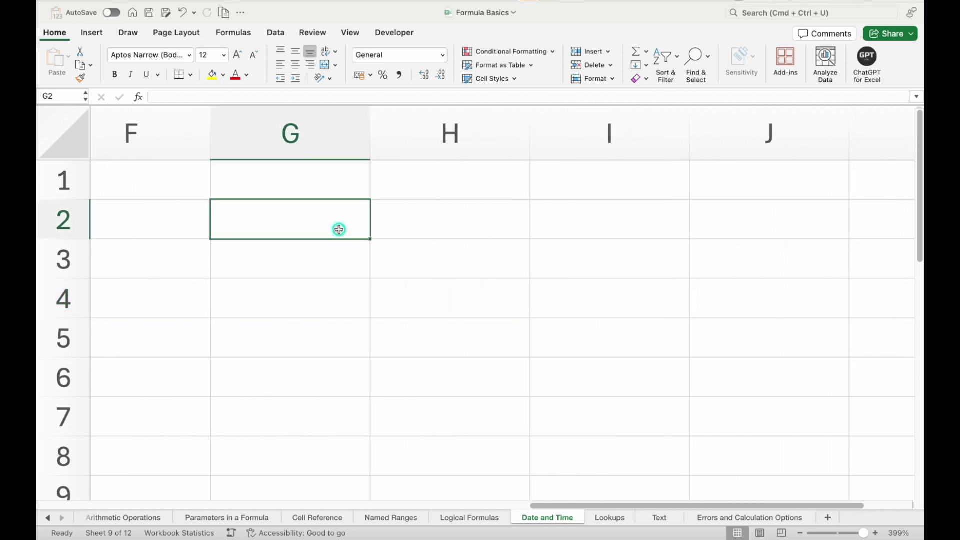
type("problem")
key("Tab")
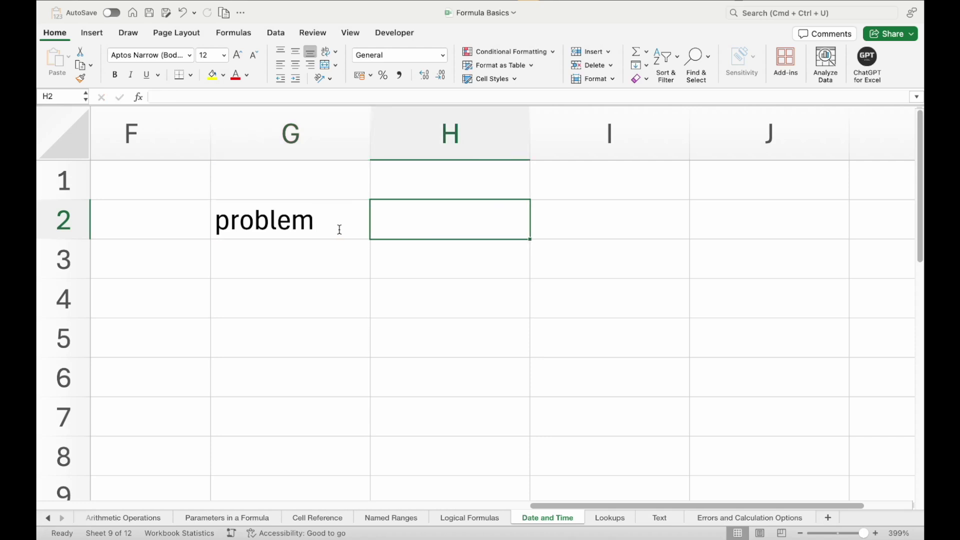
type("I want to ")
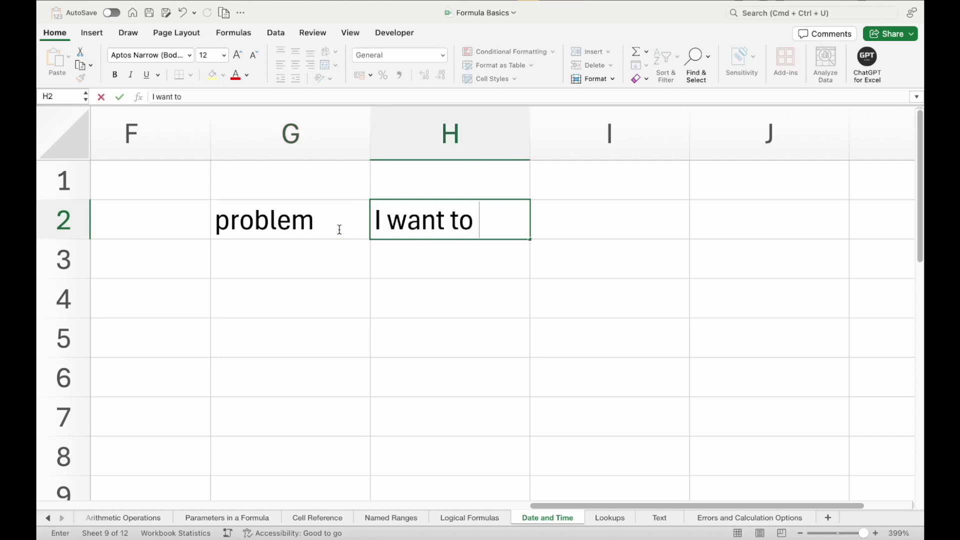
type("get next")
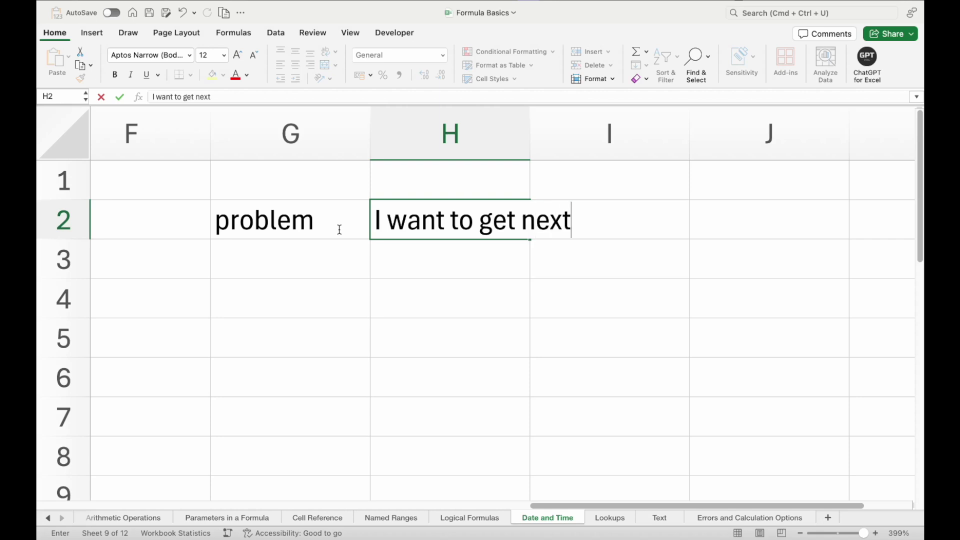
type(" date and so on")
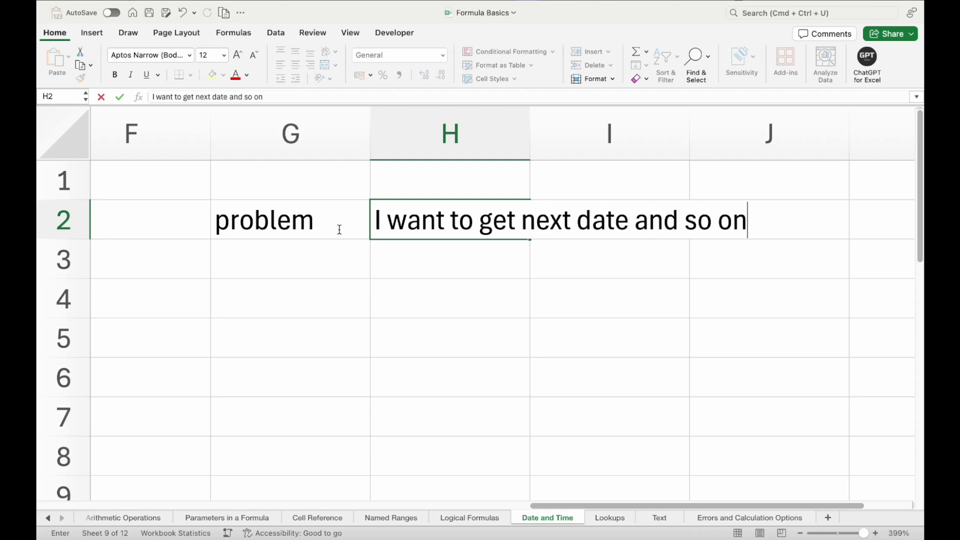
key("Return")
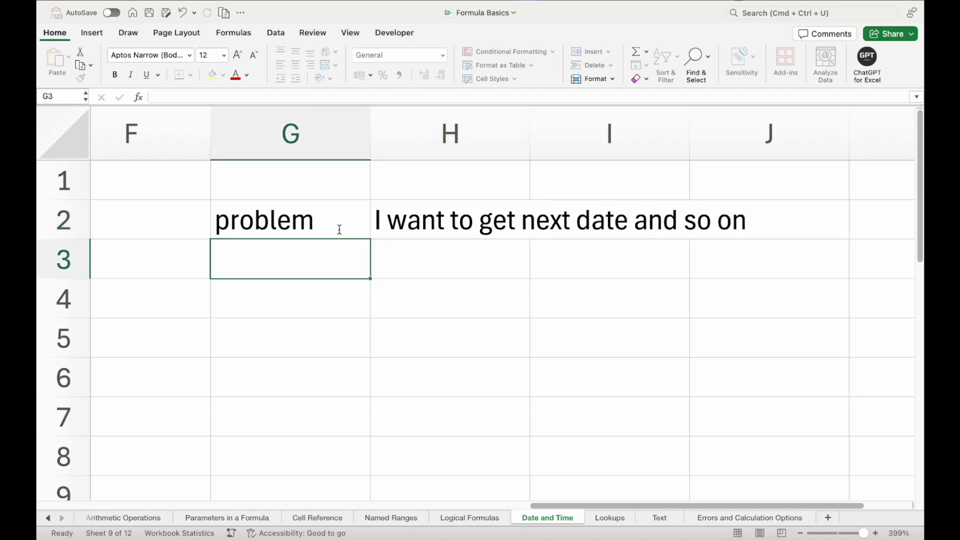
double_click(399, 253)
type("c")
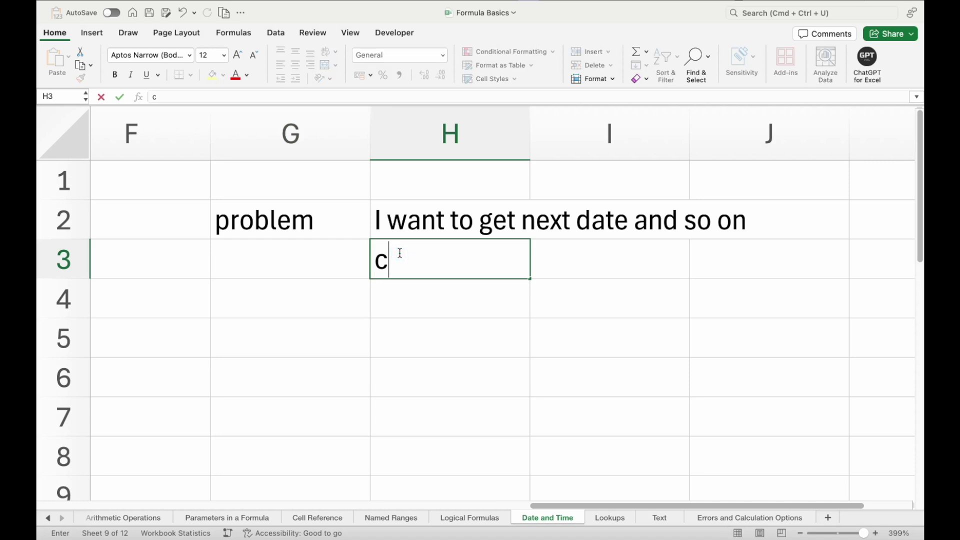
key("Escape")
Enter "conditions" in cell G3 and "no weekends" in cell H3.
key("Left")
type("conditions")
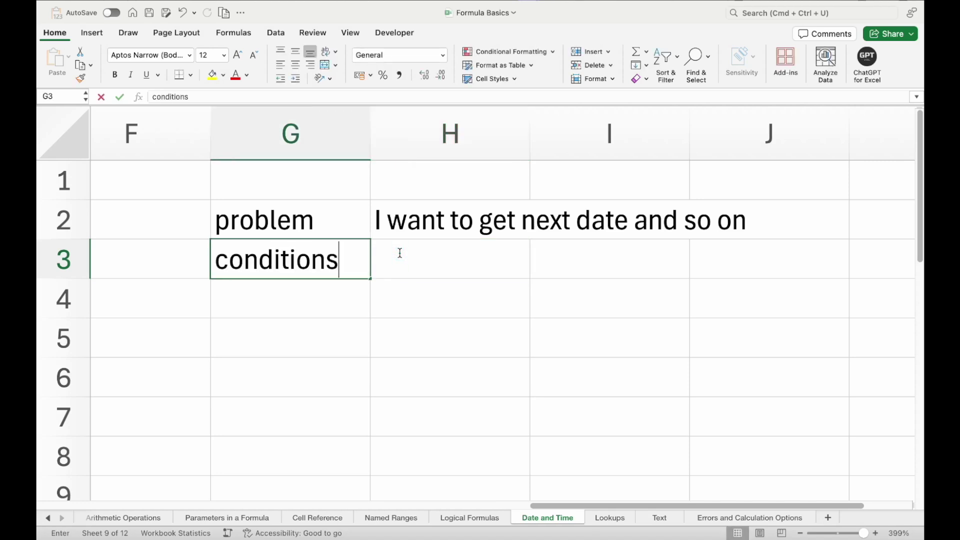
key("Tab")
type("no wee")
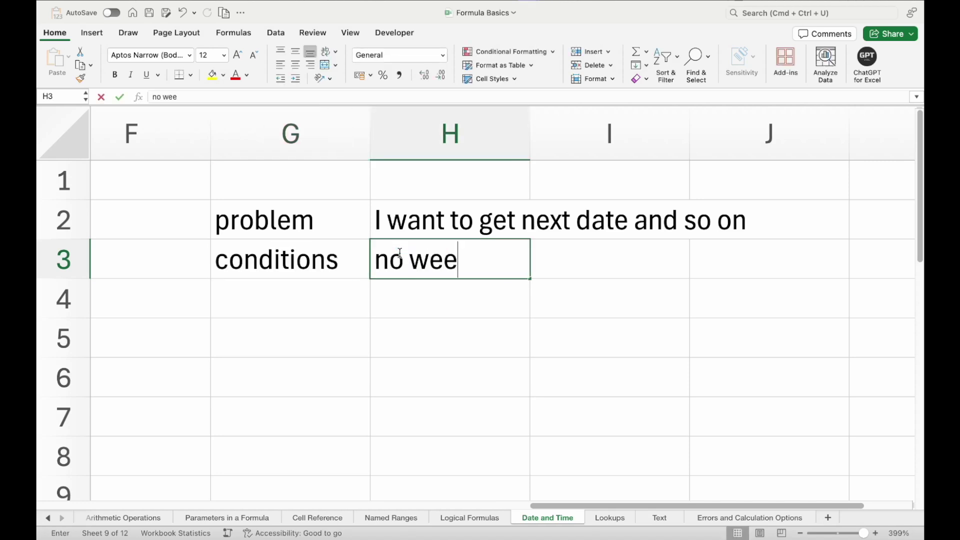
type("kends")
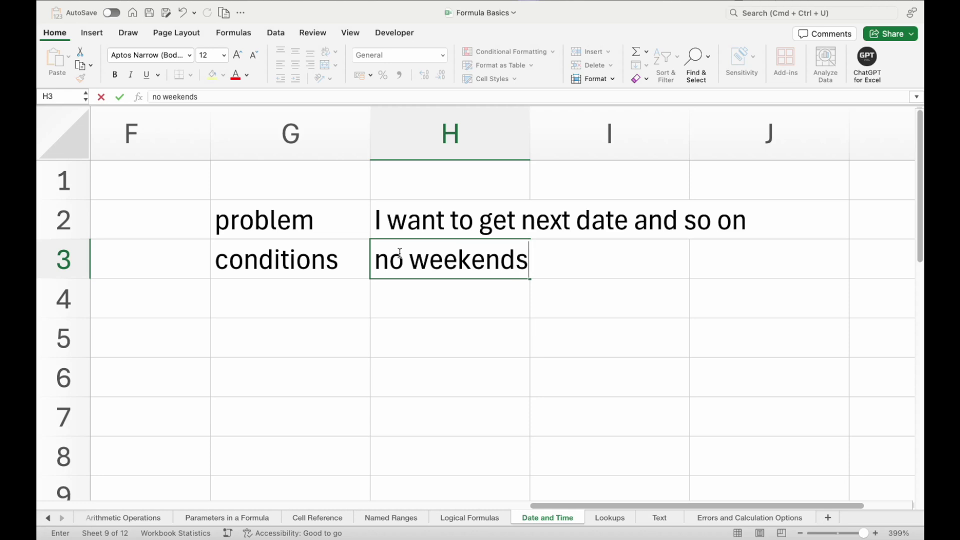
key("Return")
Enter the current date, 24/01/2025, in cell G5.
left_click(405, 340)
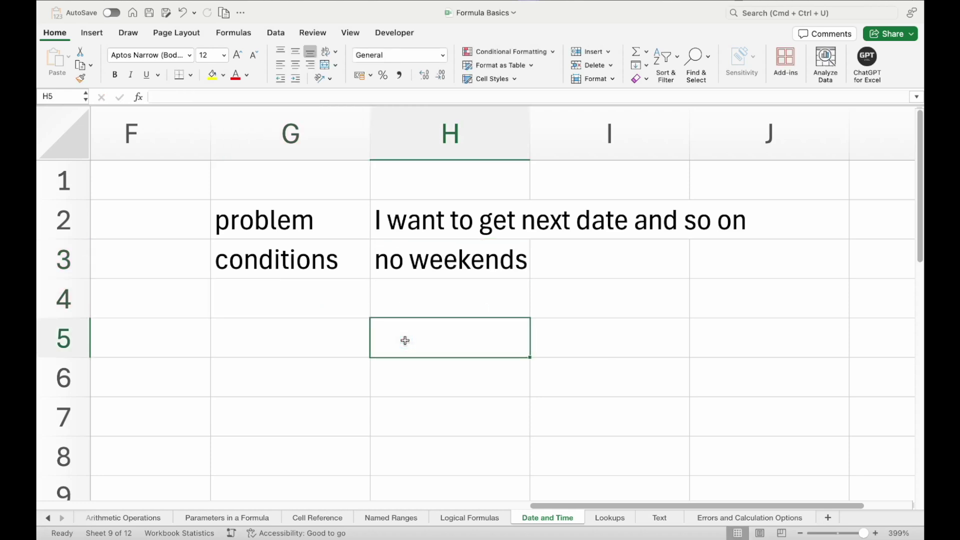
key("Left")
key("ctrl+semicolon")
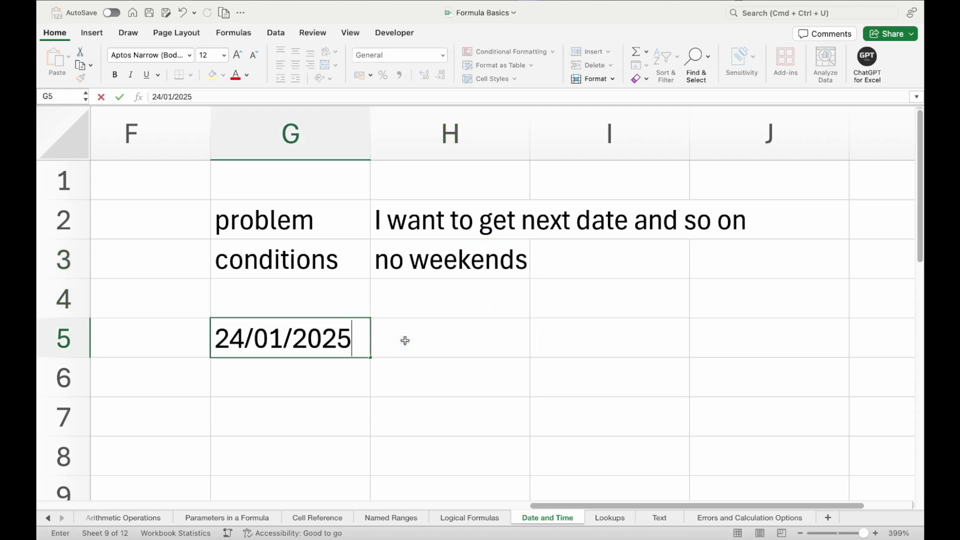
key("Return")
Enter the formula =G5+1 in cell G6 and fill it down through cell G8.
scroll(404, 344, "down", 1)
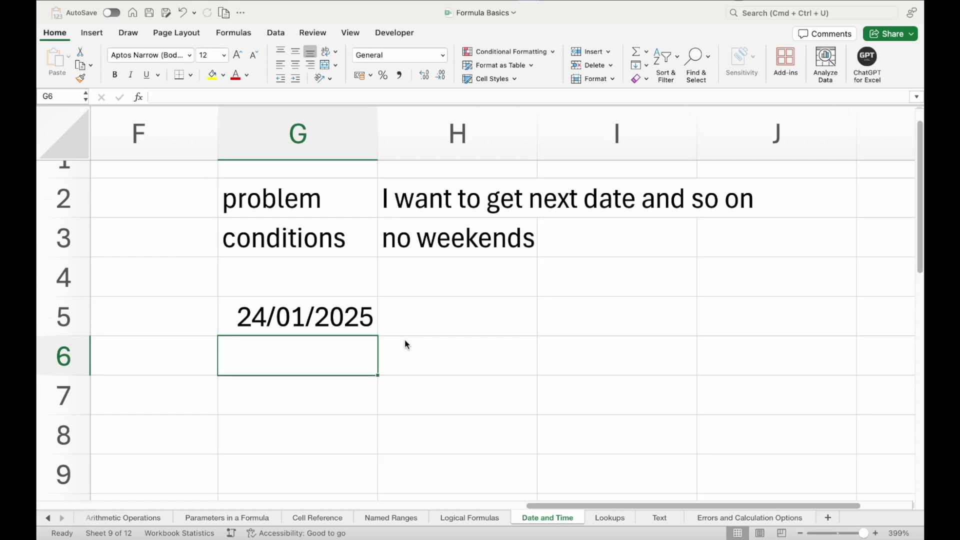
type("=")
key("Up")
type("+1")
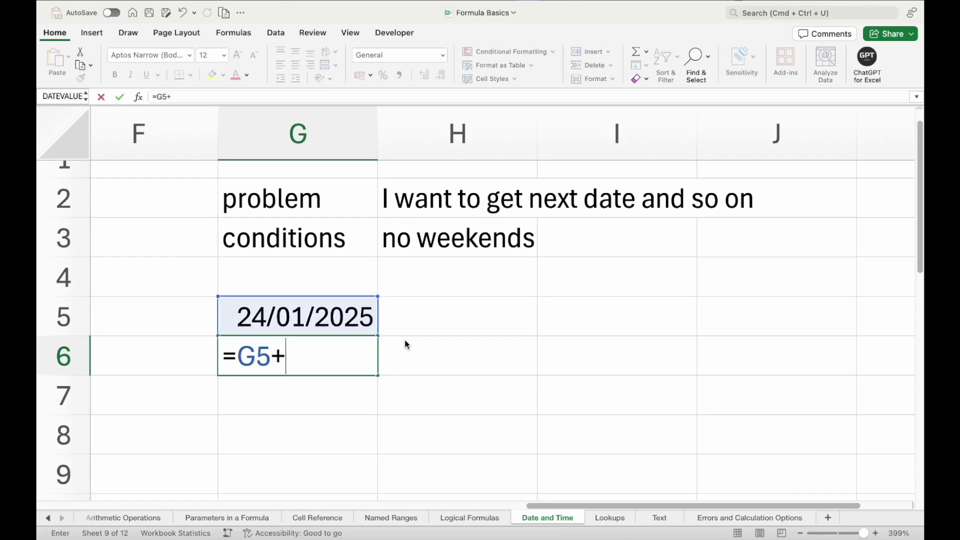
key("Return")
key("ctrl+d")
key("Down")
key("ctrl+d")
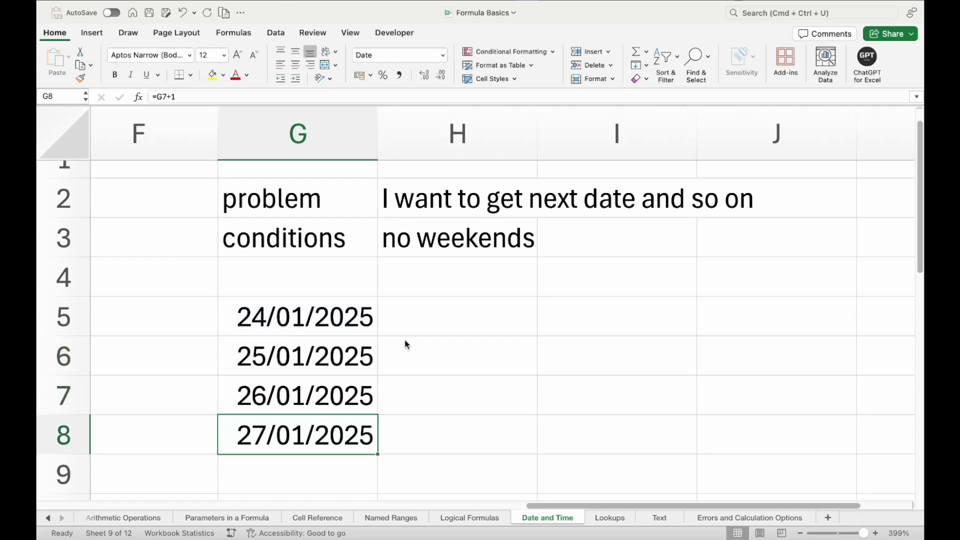
left_click(424, 319)
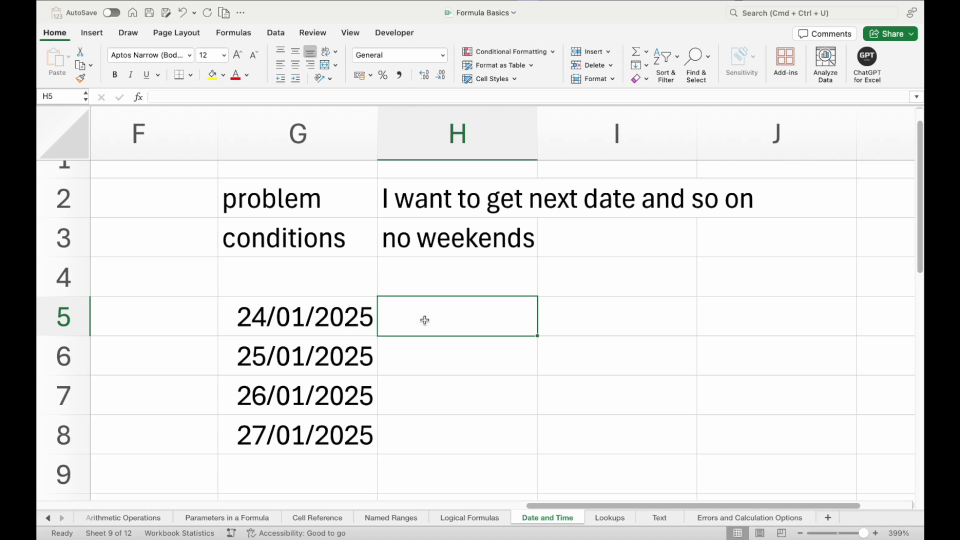
type("=tex")
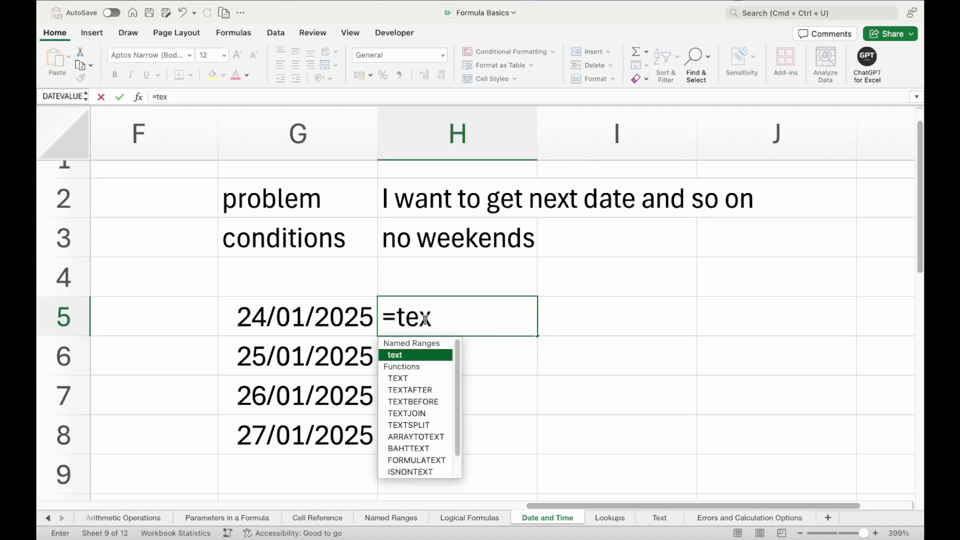
key("Down")
key("Tab")
left_click(308, 324)
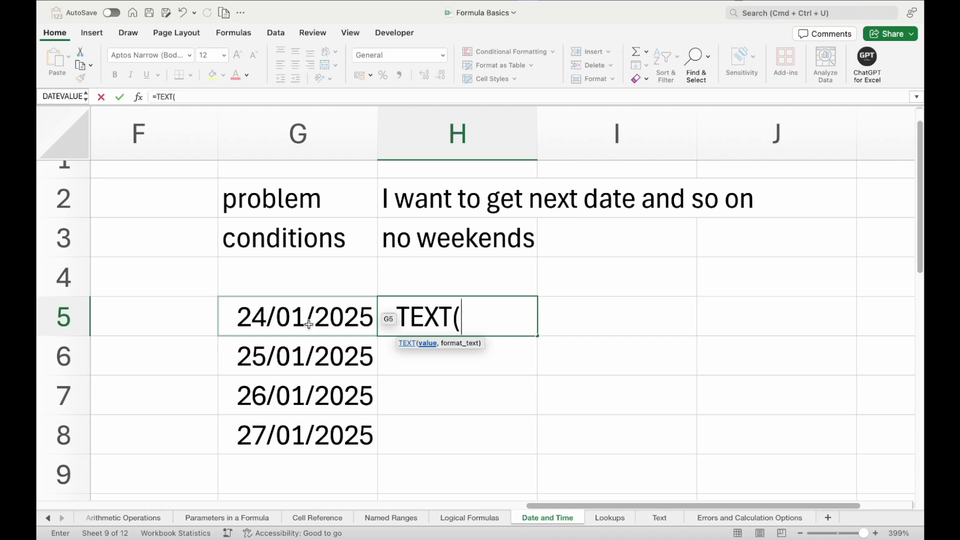
left_click(333, 316)
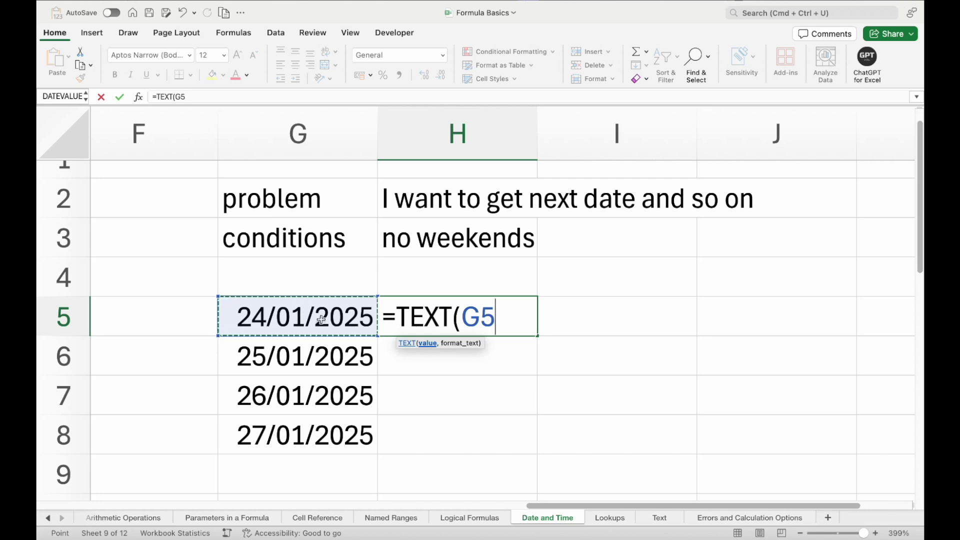
type(",")
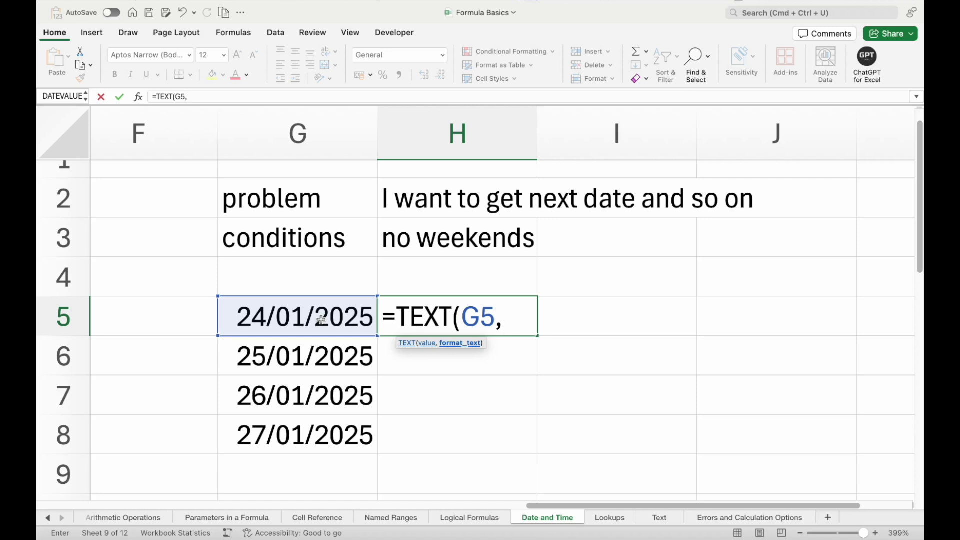
type("\"ddd")
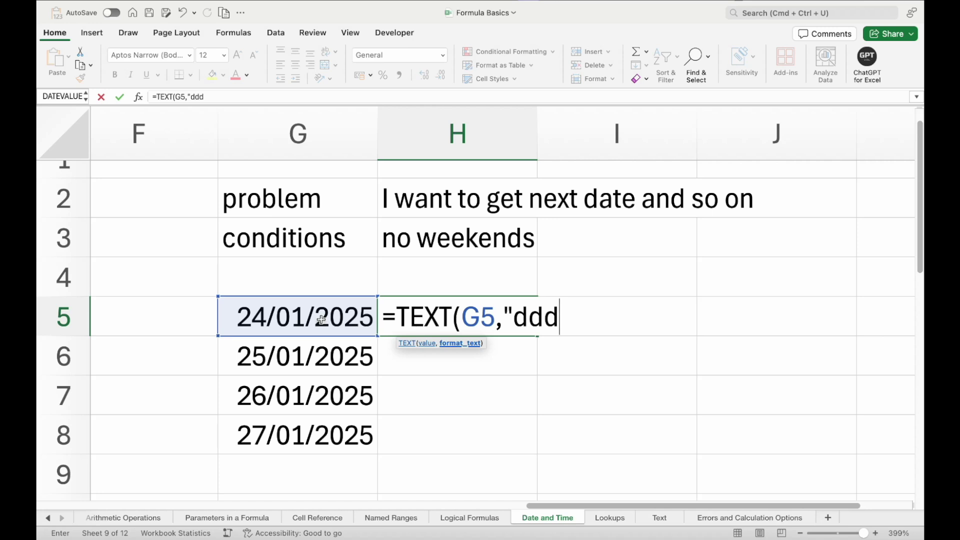
type("\")")
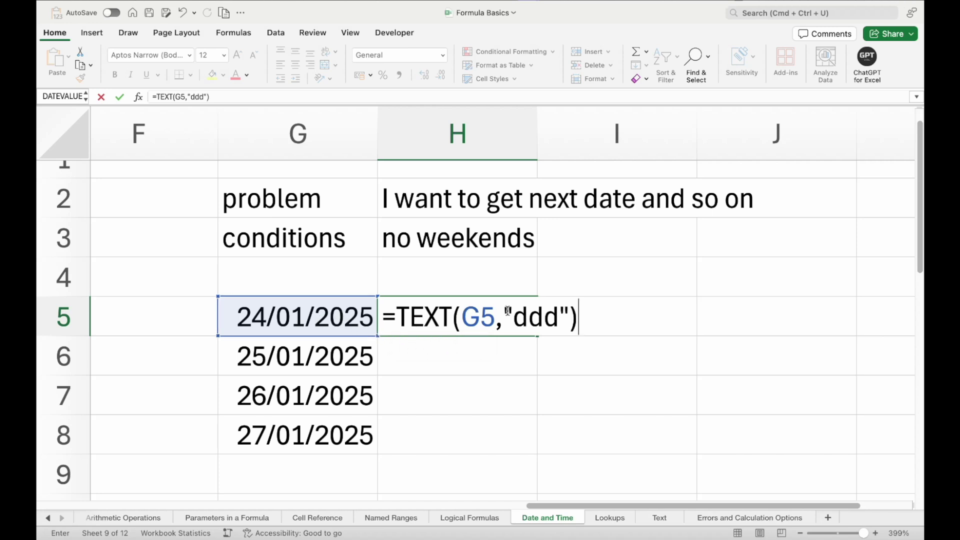
key("Escape")
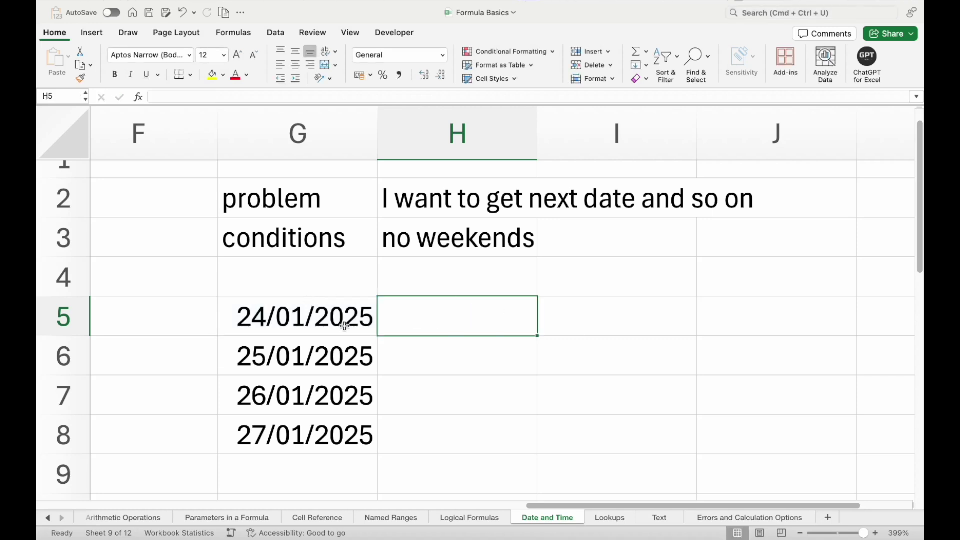
Copy the dates in G5:G8 into cells H5:H8.
left_click_drag(344, 324, 336, 420)
key("super+c")
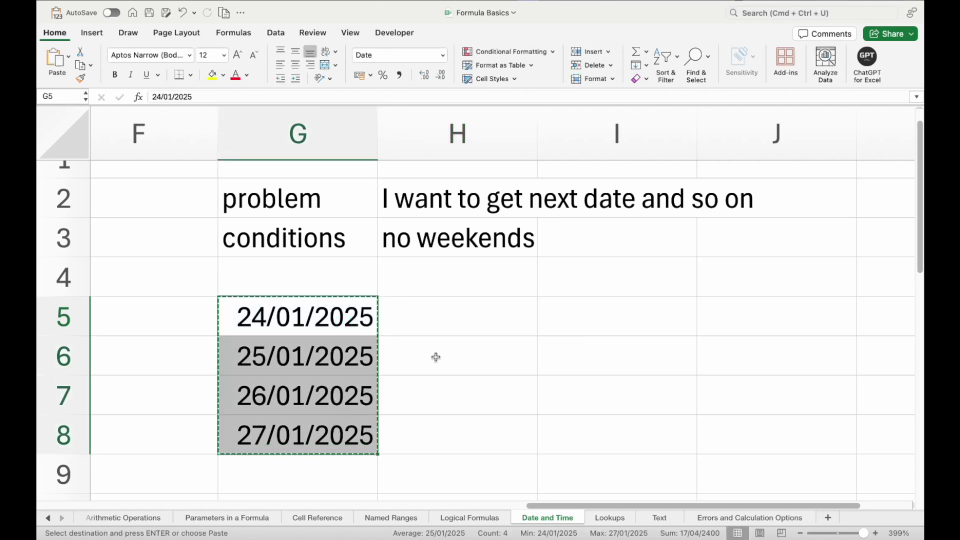
left_click(435, 316)
key("super+v")
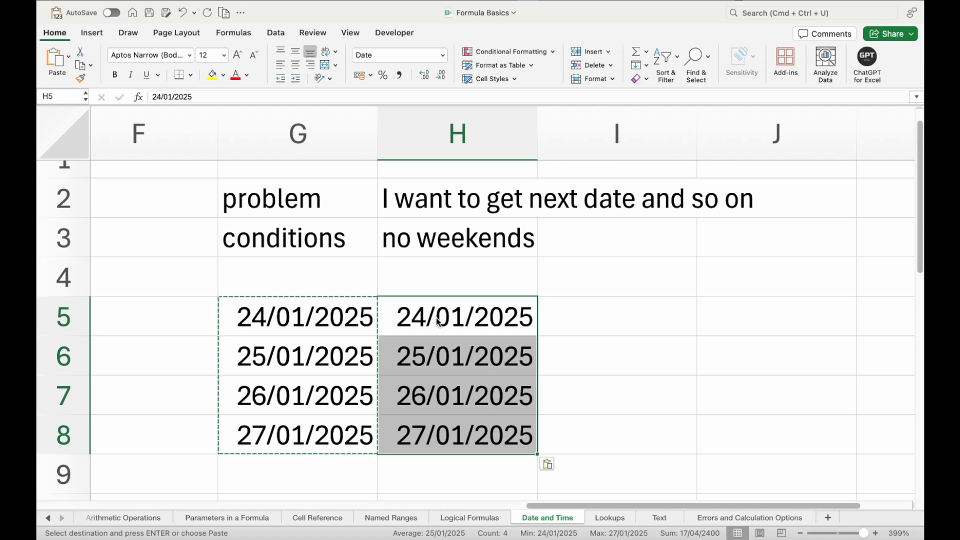
Enter the custom number format code dd-mmm for the dates in H5:H8.
key("super+1")
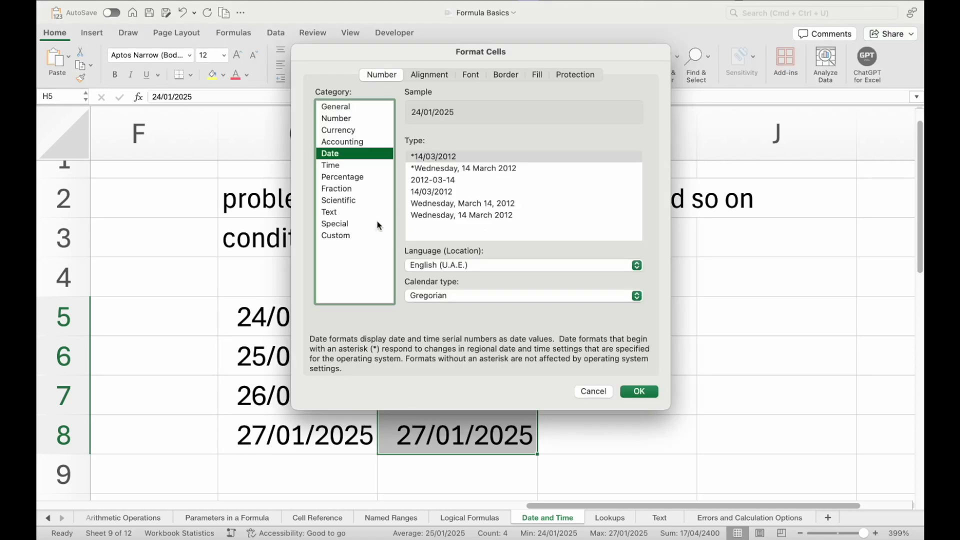
left_click(340, 238)
left_click(459, 157)
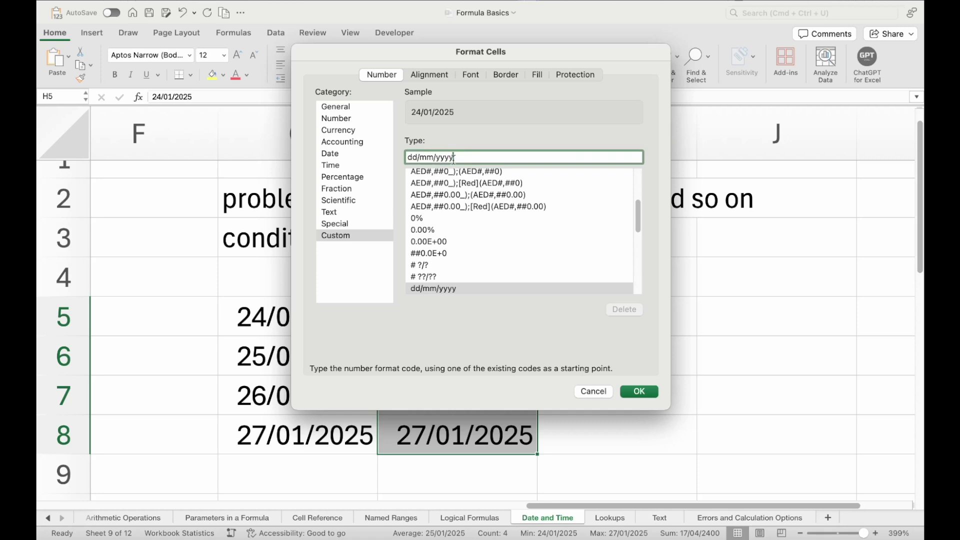
left_click_drag(419, 158, 401, 160)
left_click(456, 158)
key("super+a")
type("dd")
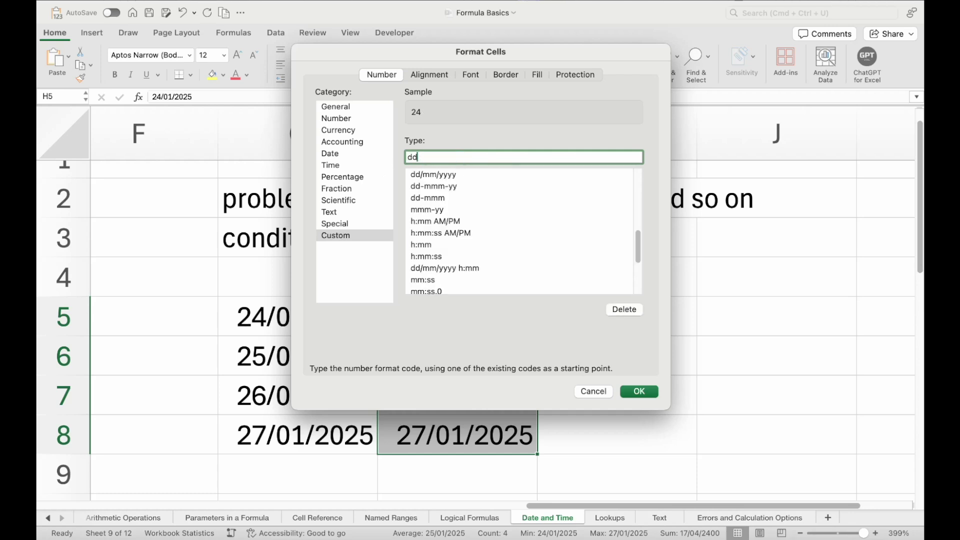
type("-")
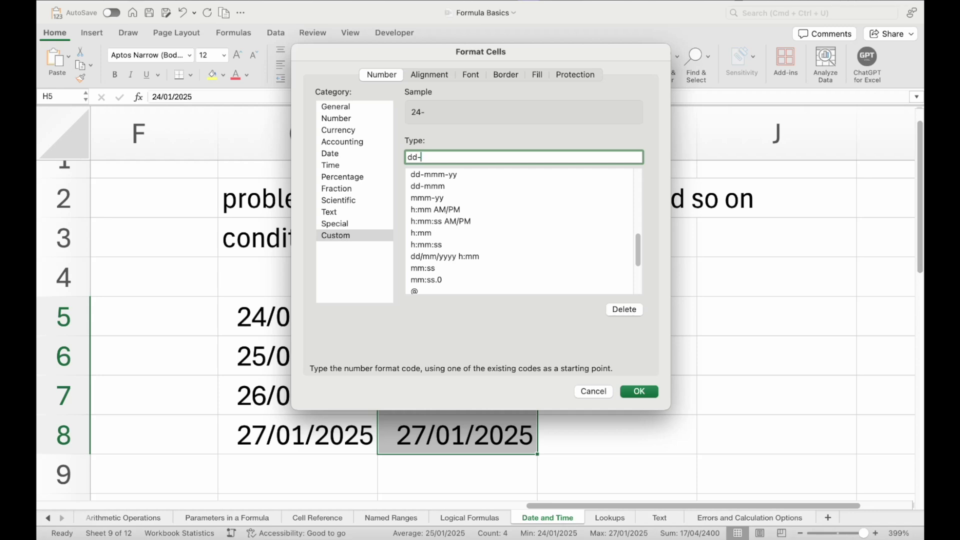
type("mmm")
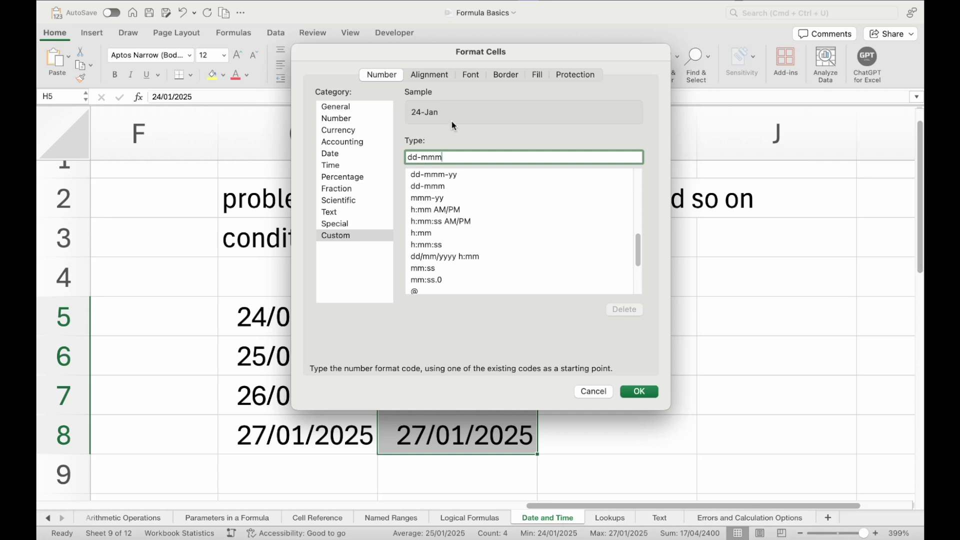
Change the custom format code to dd-mm-yyyy and apply it to the dates in H5:H8.
type("m")
key("BackSpace")
key("BackSpace")
key("BackSpace")
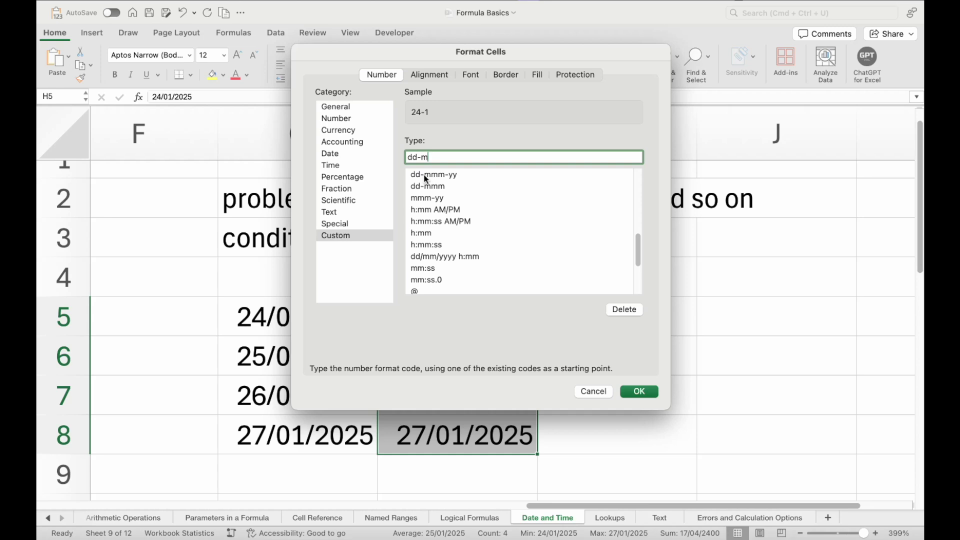
left_click(416, 157)
type("dd")
left_click(442, 156)
type("m")
key("Left")
key("Left")
key("Left")
key("BackSpace")
key("BackSpace")
type("-yyyy")
key("Return")
left_click(512, 305)
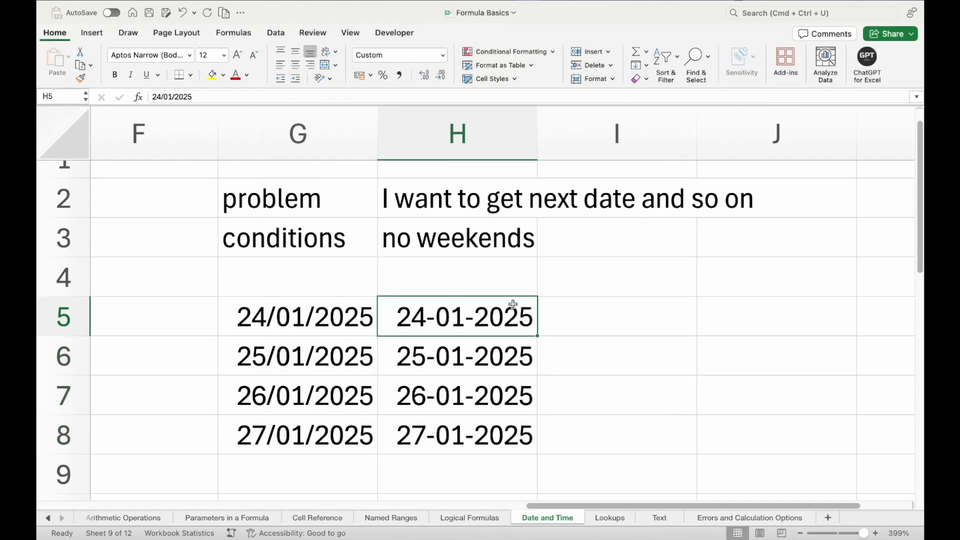
left_click_drag(512, 304, 483, 426)
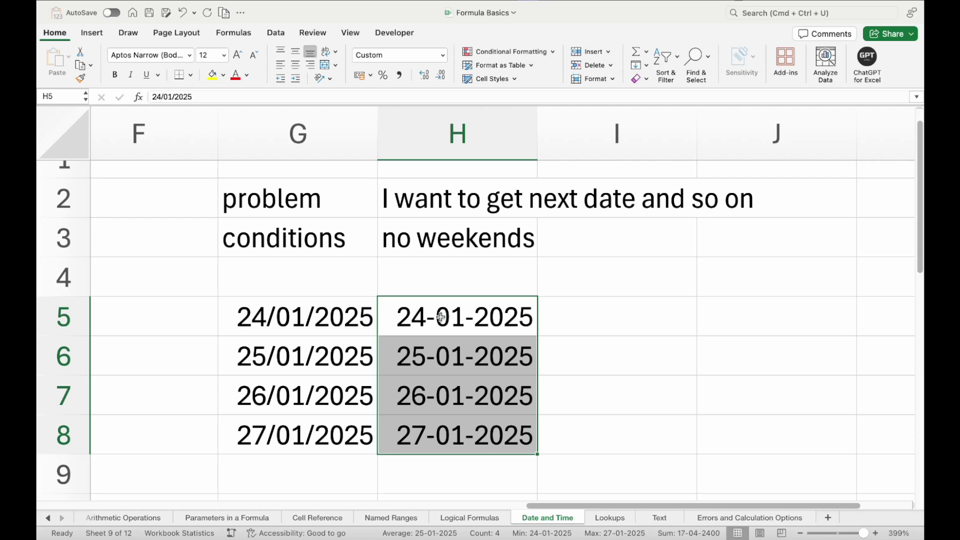
Enter the formula =TEXT(H5,"ddd") in cell I5 to get the abbreviated weekday name.
left_click(564, 316)
type("=te")
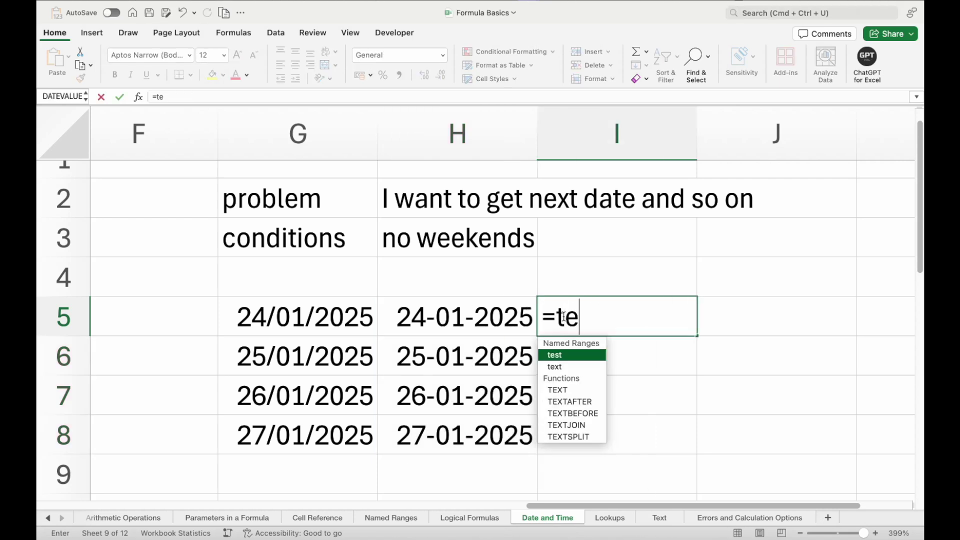
type("xt")
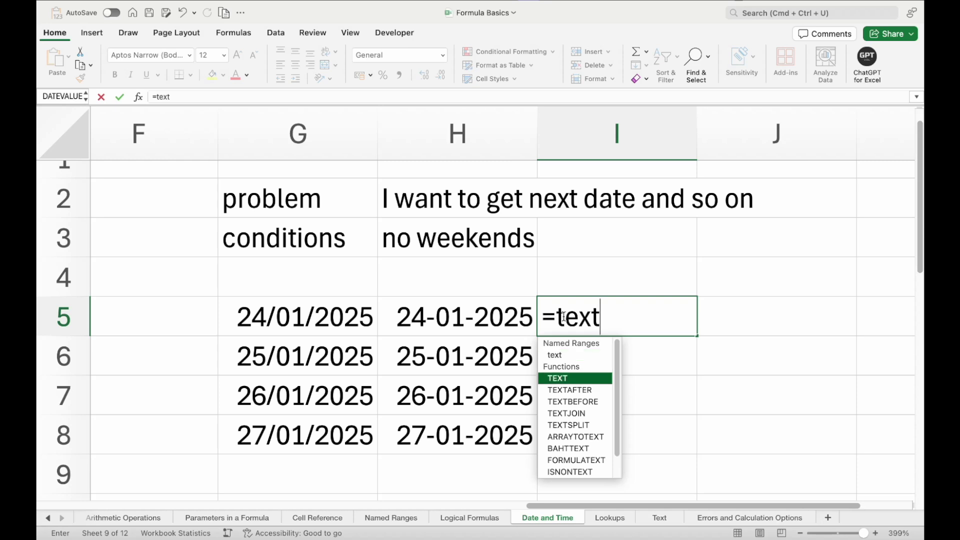
key("Tab")
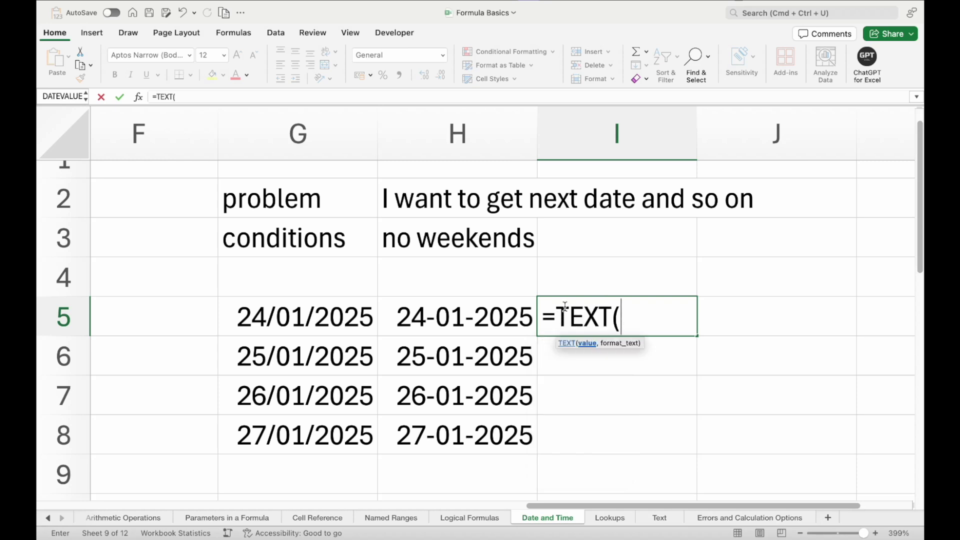
left_click(485, 316)
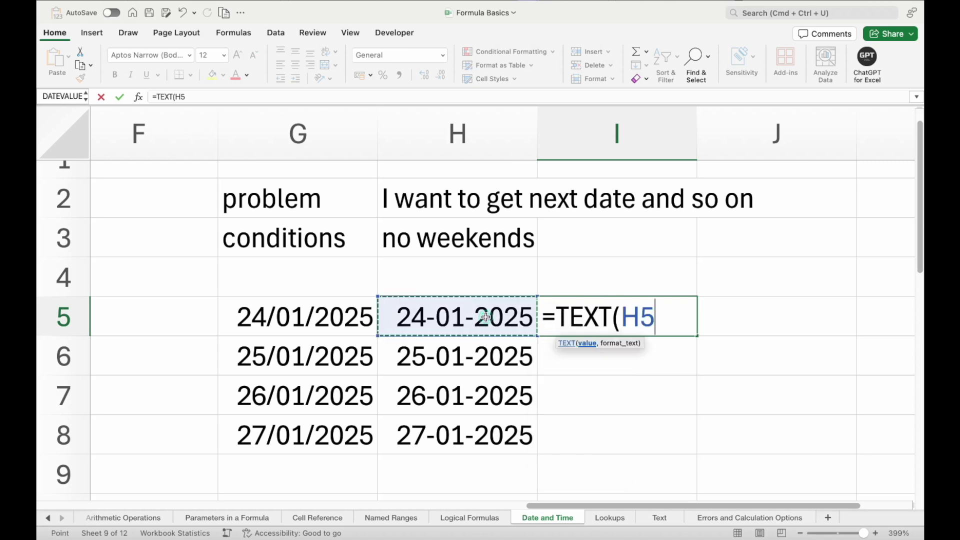
type(",\"d")
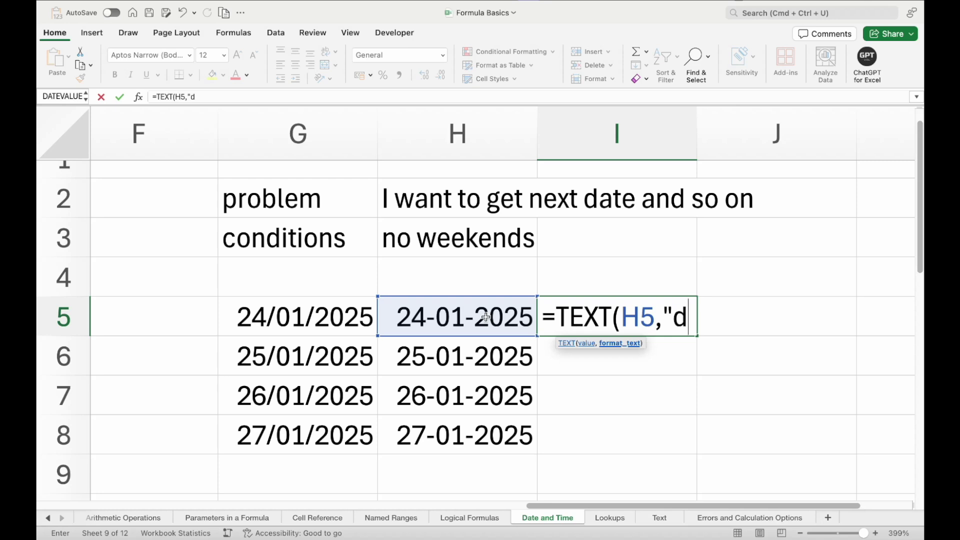
type("dd\"")
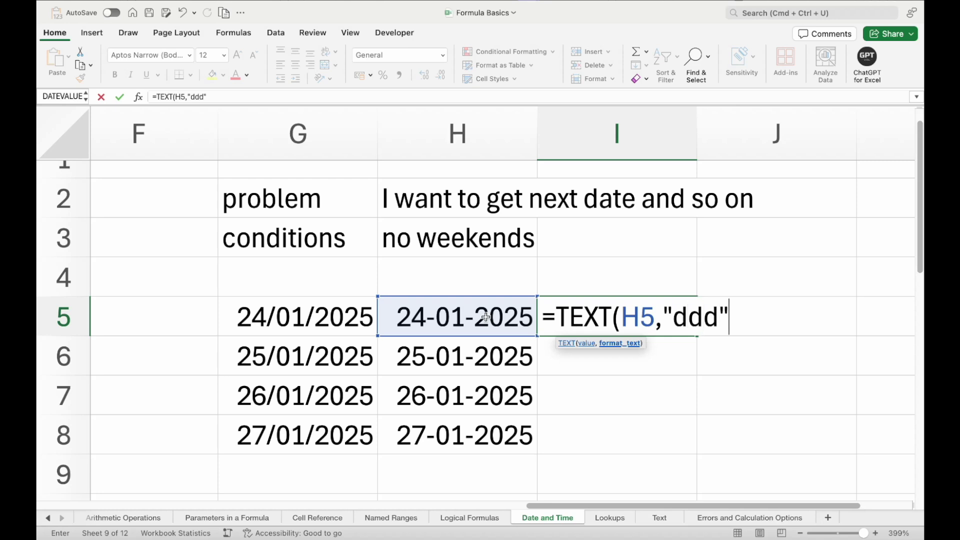
type(")")
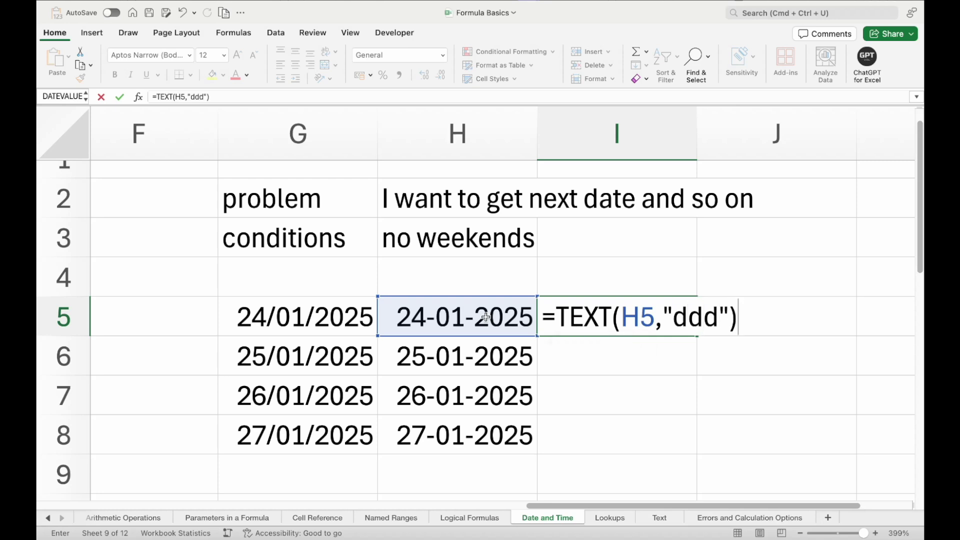
key("Return")
Fill the weekday formula from I5 down through cell I8.
key("Left")
key("Down")
key("Down")
key("Right")
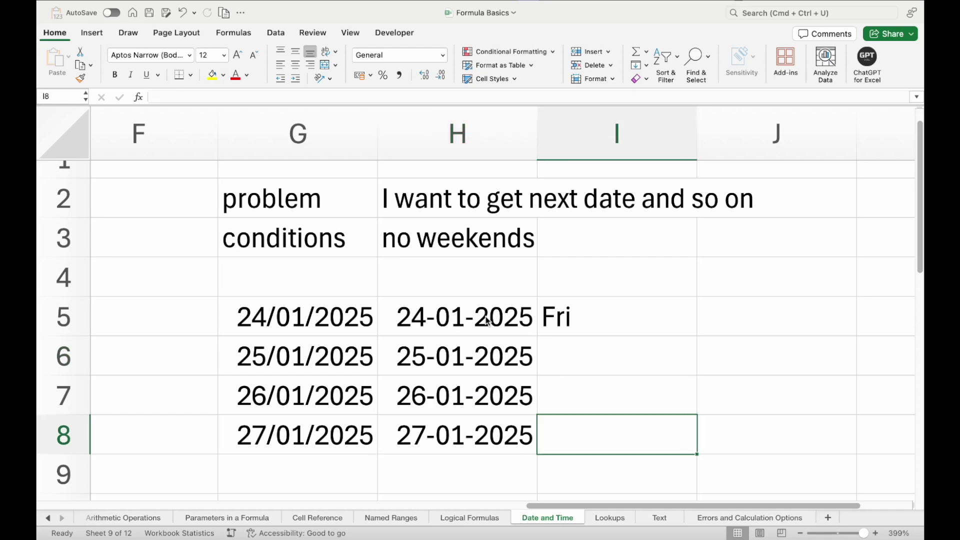
key("shift+Up")
key("shift+Up")
key("shift+Up")
key("ctrl+d")
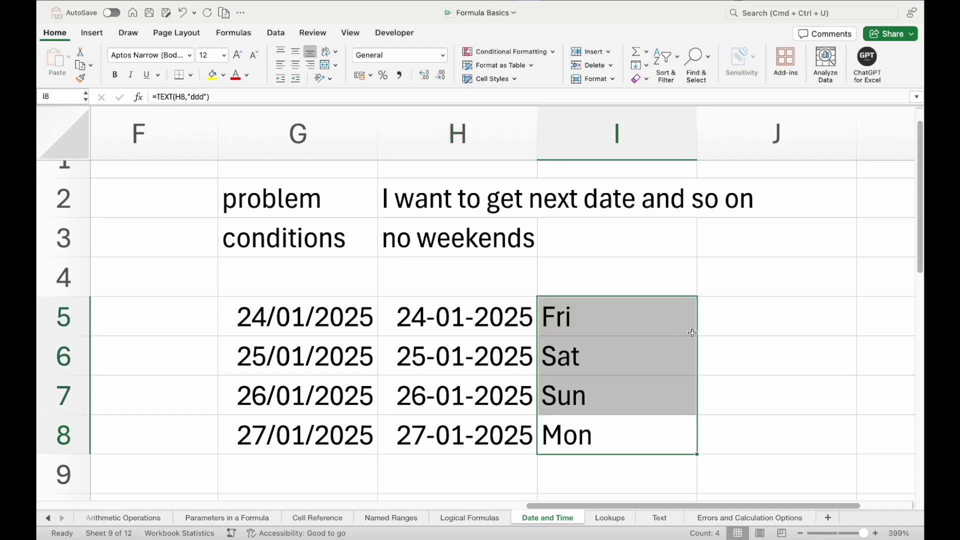
left_click(717, 318)
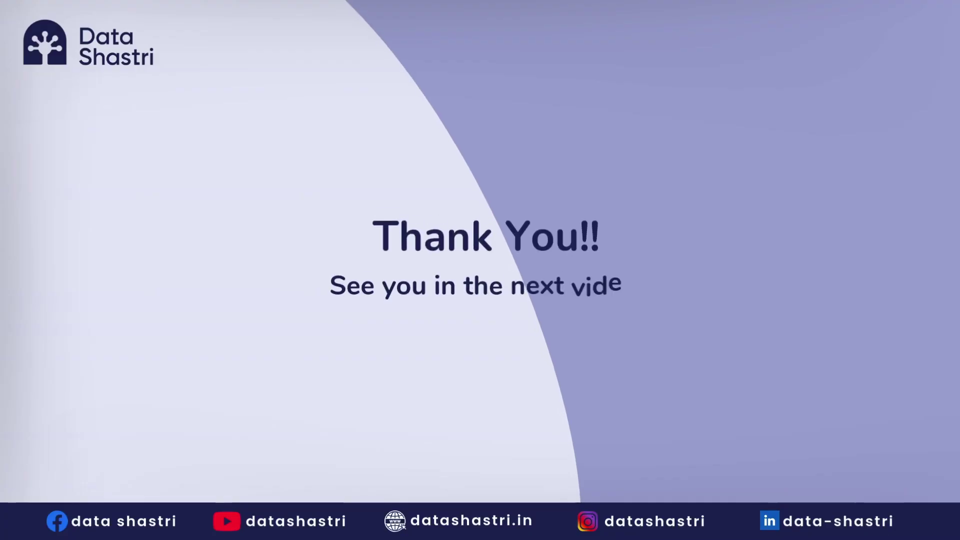